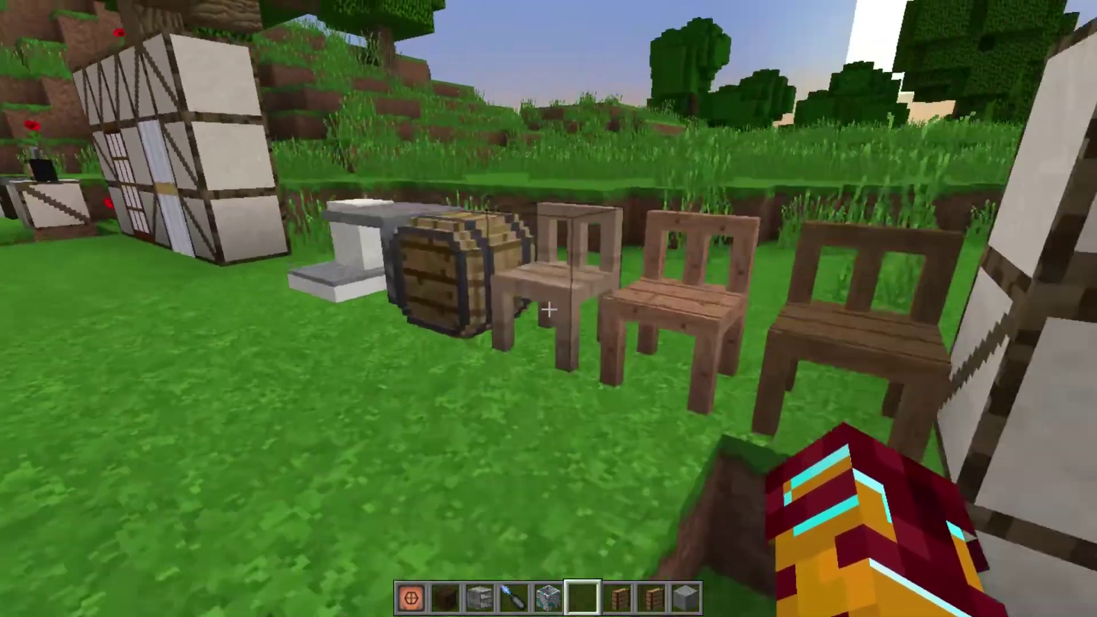
{"action": "key", "text": "s"}
{"action": "key", "text": "F3"}
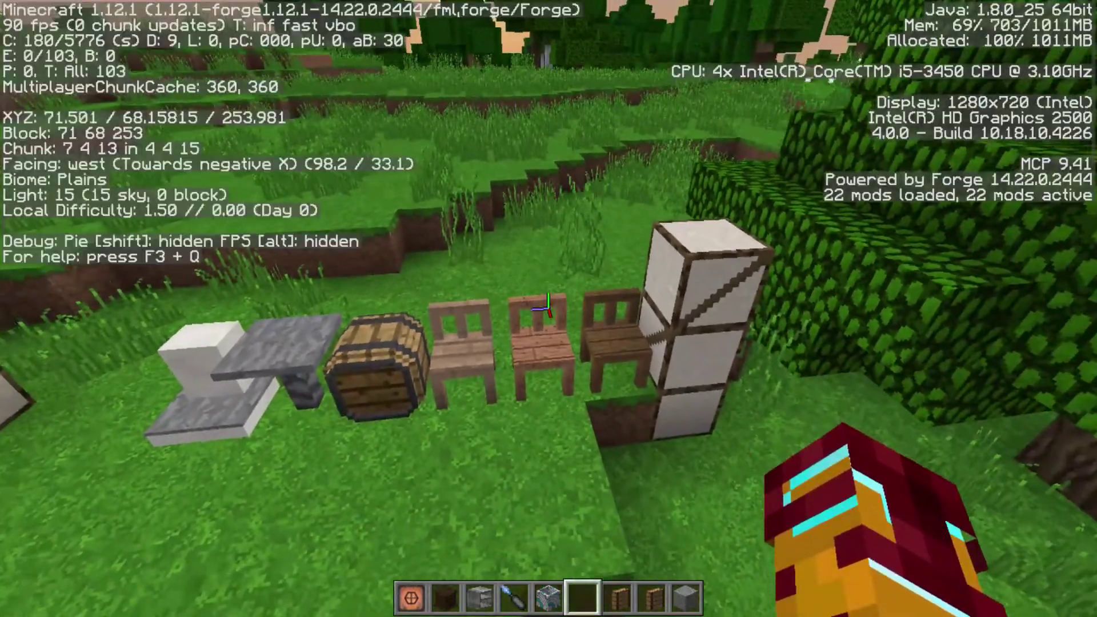
{"action": "key", "text": "F3"}
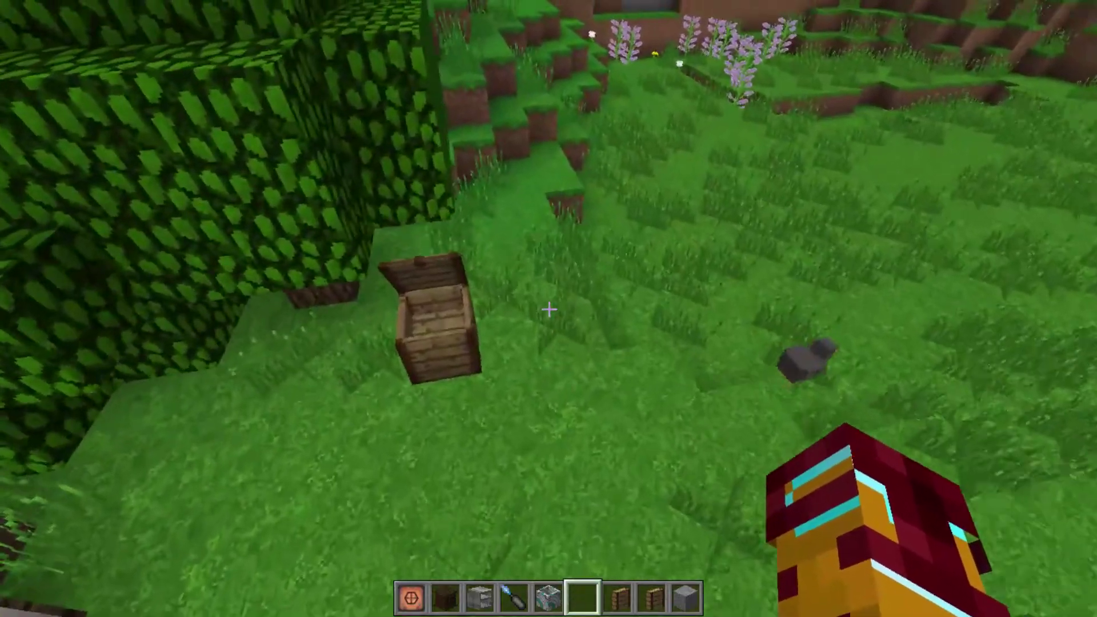
{"action": "key", "text": "w"}
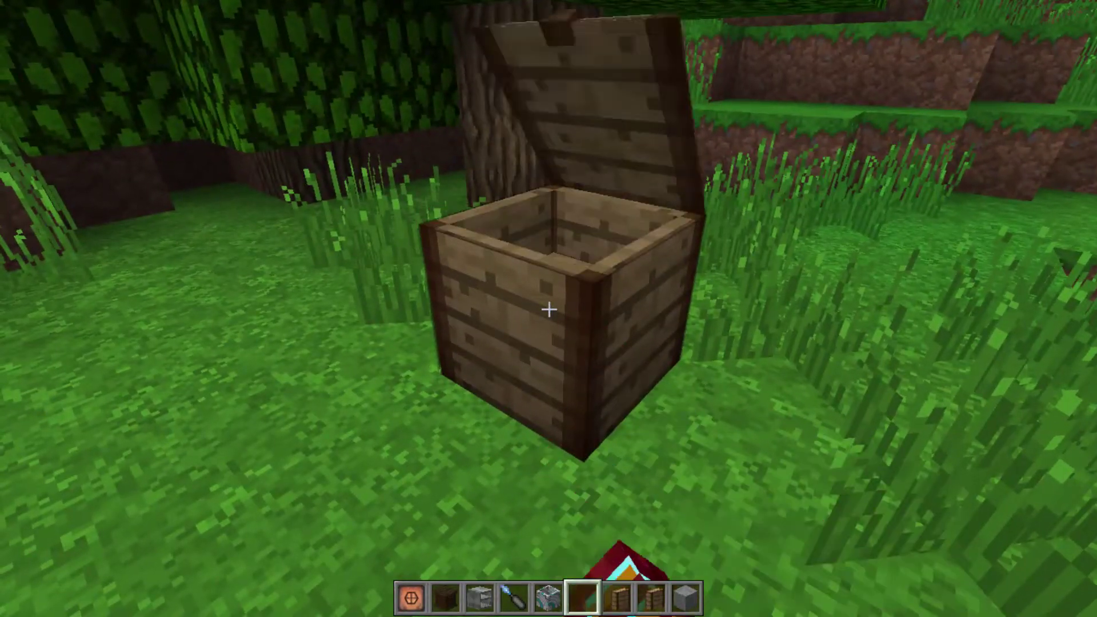
{"action": "key", "text": "w"}
{"action": "scroll", "coordinate": [548, 309], "scroll_direction": "down", "scroll_amount": 3}
{"action": "right_click", "coordinate": [549, 309]}
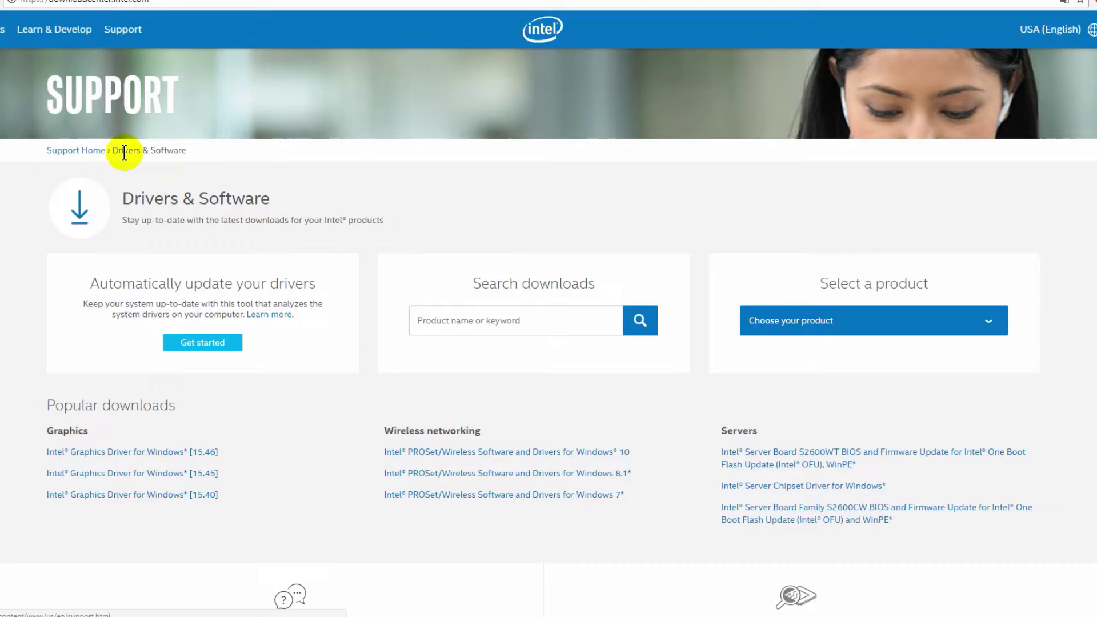
{"action": "left_click_drag", "start_coordinate": [124, 200], "coordinate": [282, 203]}
{"action": "left_click", "coordinate": [286, 203]}
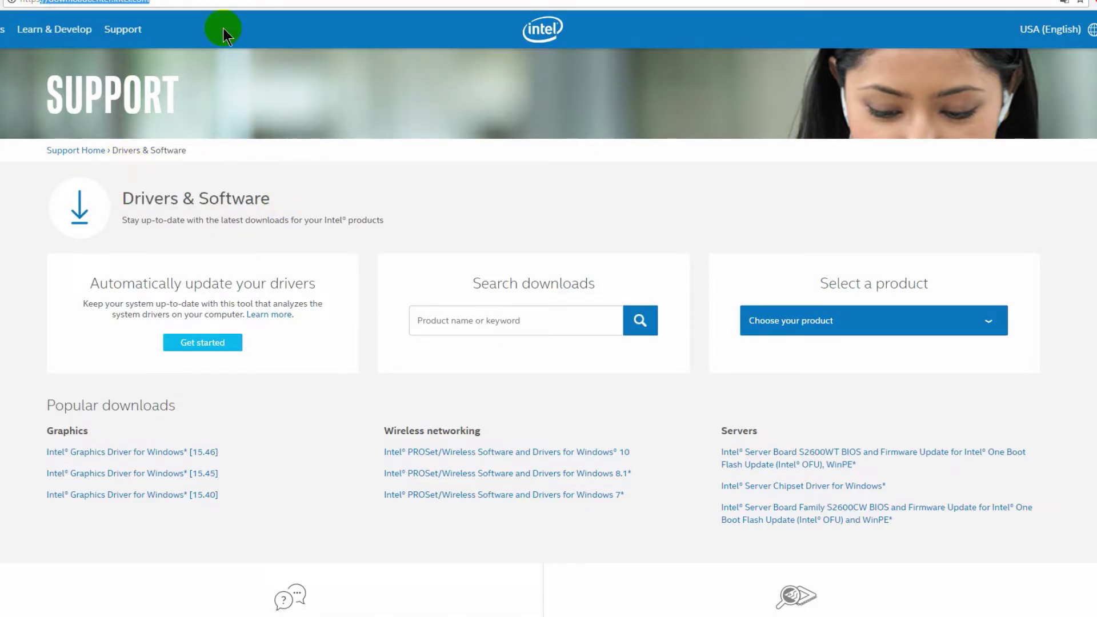
{"action": "left_click", "coordinate": [490, 323]}
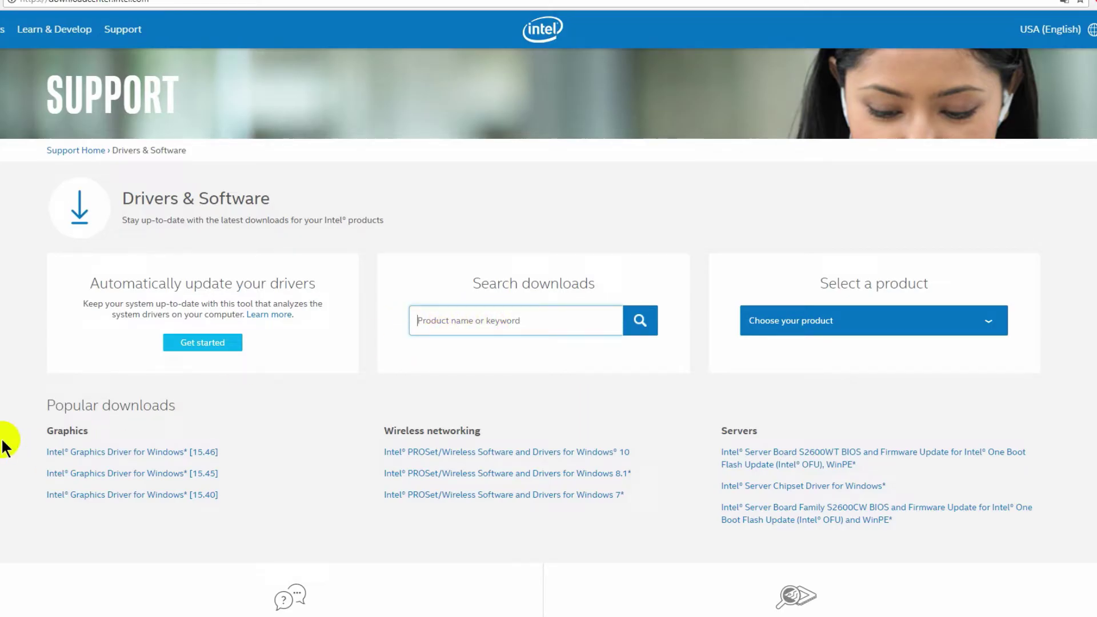
Open Device Manager from the Hardware and Sound category of the Windows Control Panel
{"action": "left_click", "coordinate": [10, 613]}
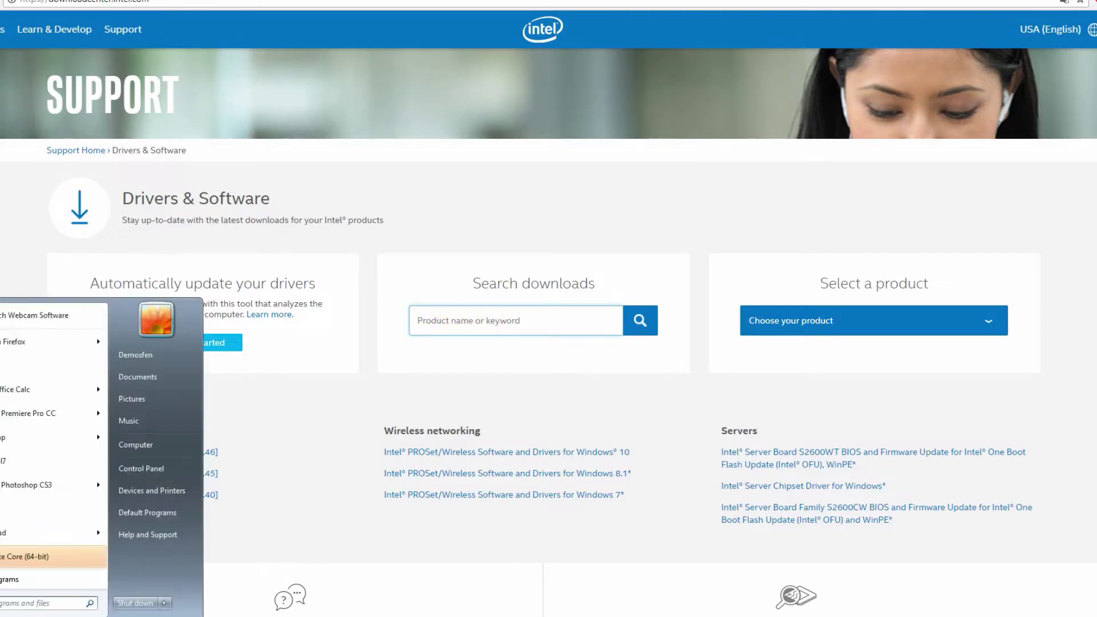
{"action": "left_click", "coordinate": [143, 469]}
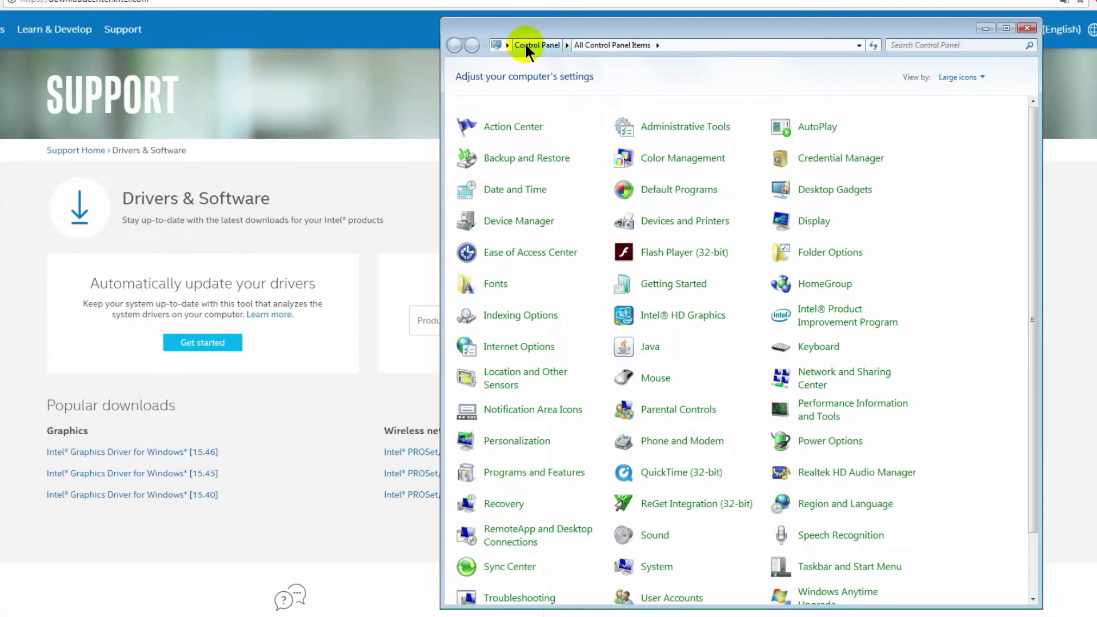
{"action": "left_click", "coordinate": [526, 45]}
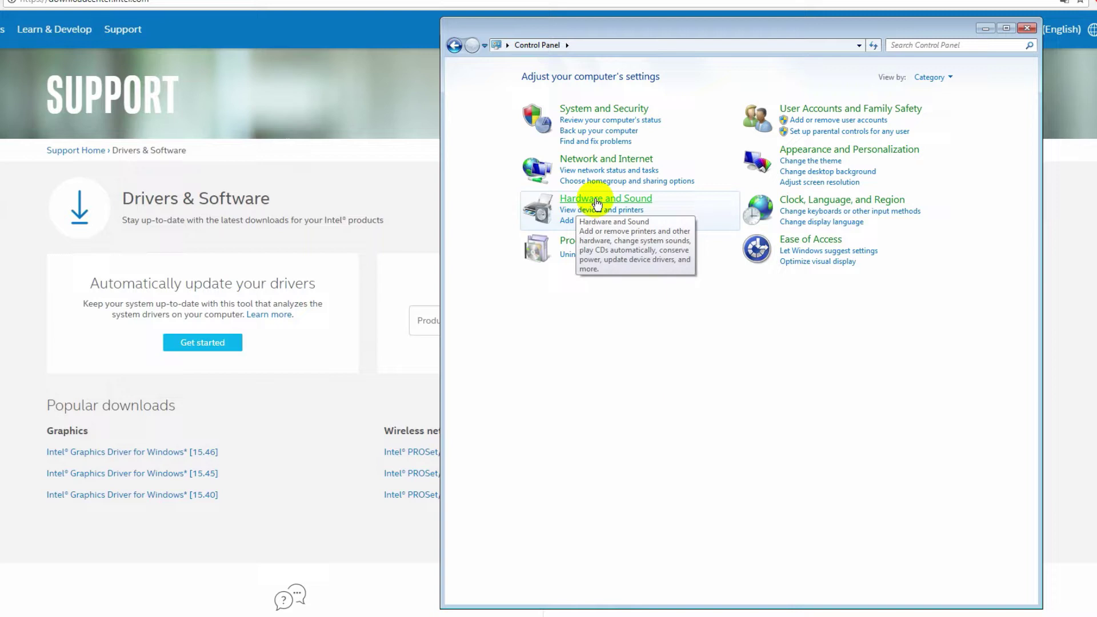
{"action": "left_click", "coordinate": [595, 201]}
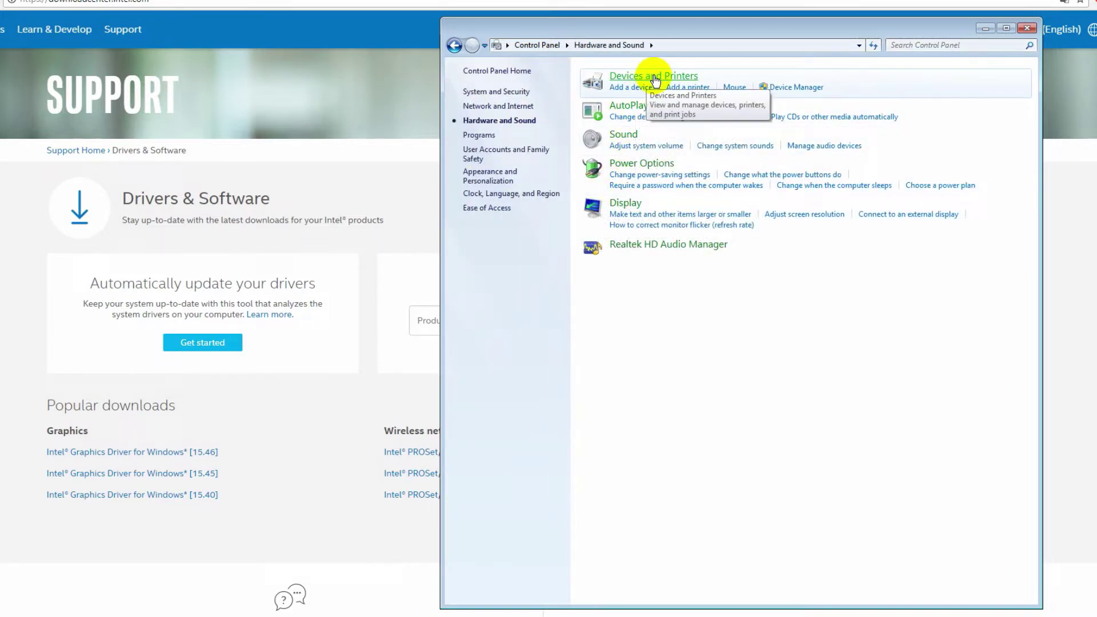
{"action": "left_click", "coordinate": [804, 88]}
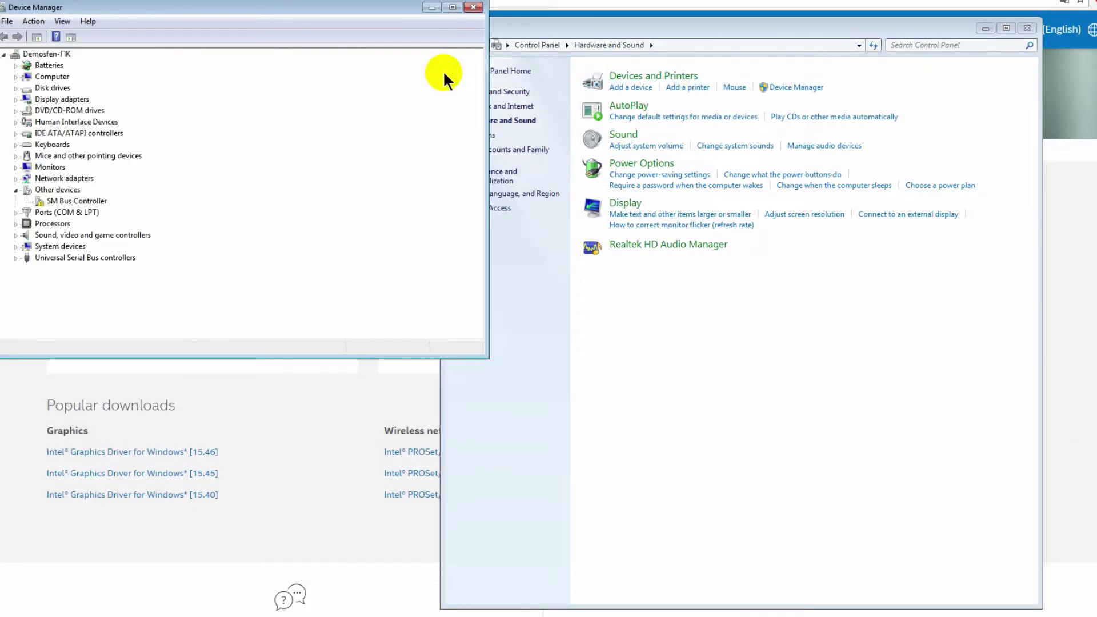
Inspect the ACPI x64-based PC entry under the Computer category and close Device Manager
{"action": "left_click", "coordinate": [16, 77]}
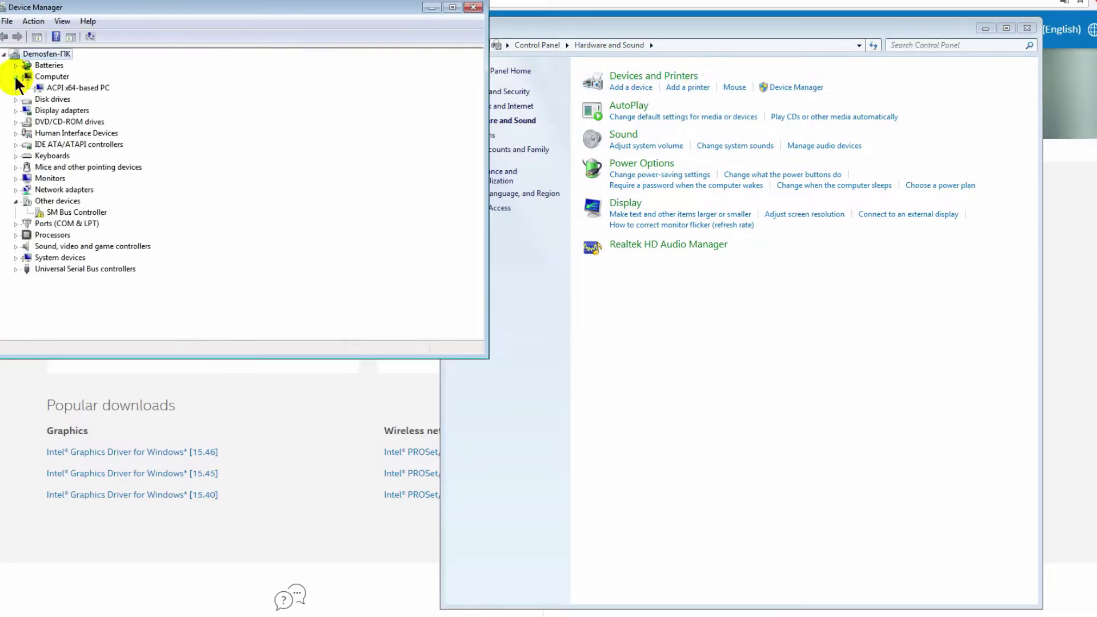
{"action": "left_click", "coordinate": [66, 88]}
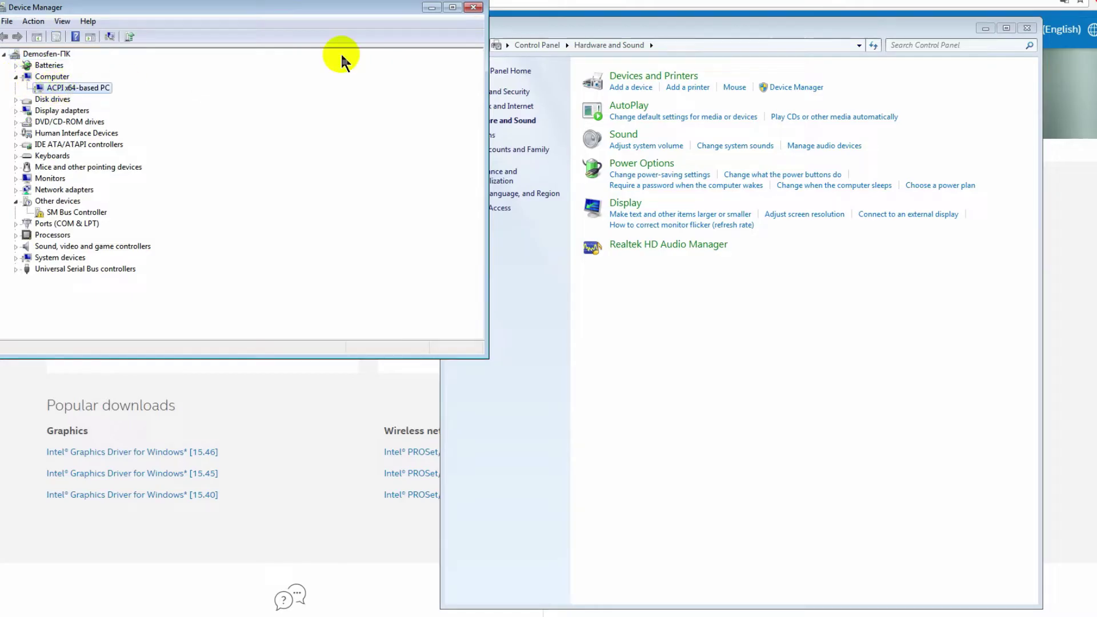
{"action": "left_click", "coordinate": [469, 8]}
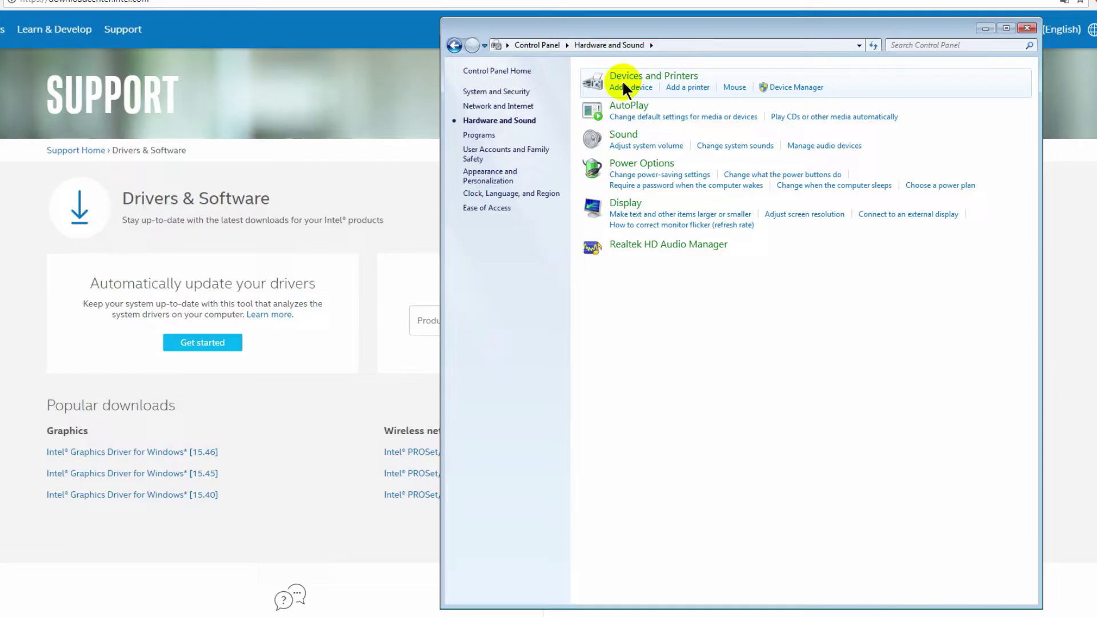
Open the desktop computer's properties in Devices and Printers and show its hardware device functions
{"action": "left_click", "coordinate": [627, 97]}
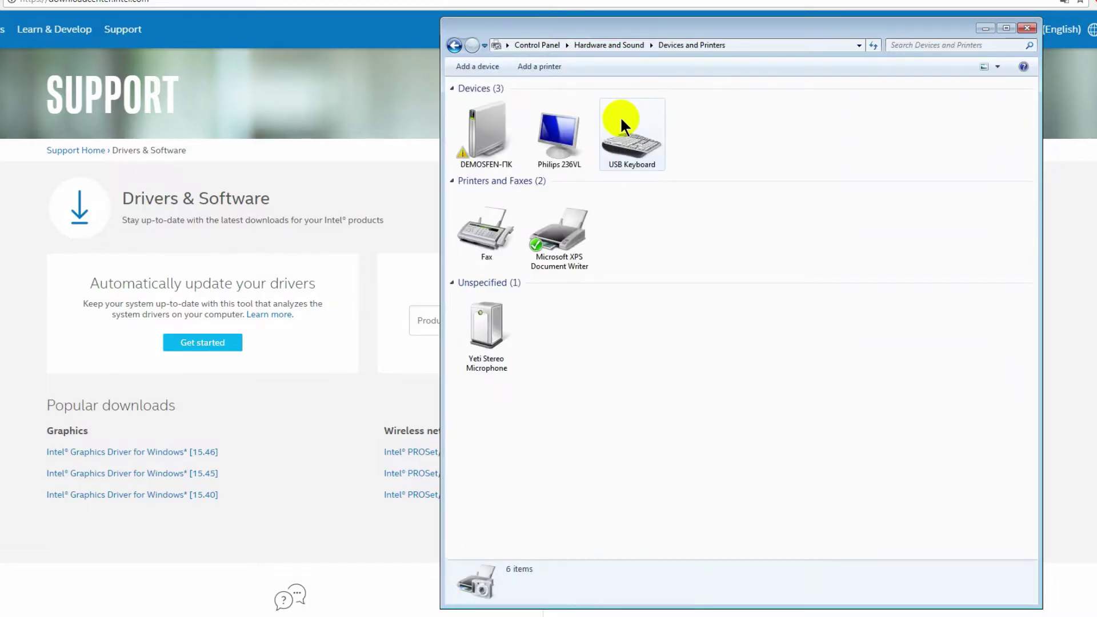
{"action": "double_click", "coordinate": [492, 145]}
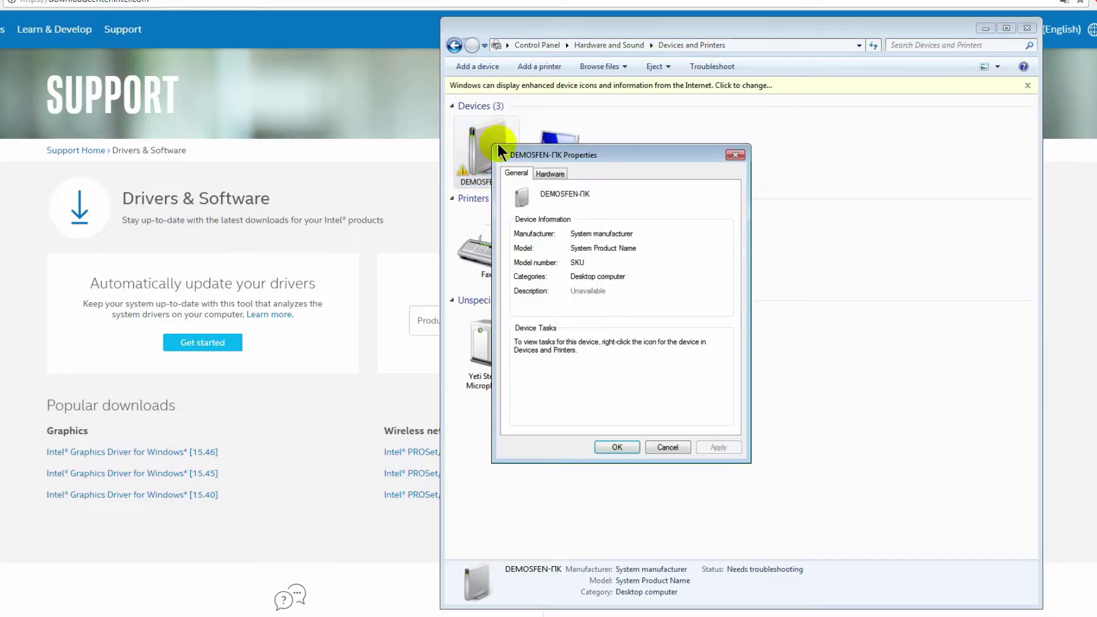
{"action": "left_click_drag", "start_coordinate": [568, 156], "coordinate": [496, 93]}
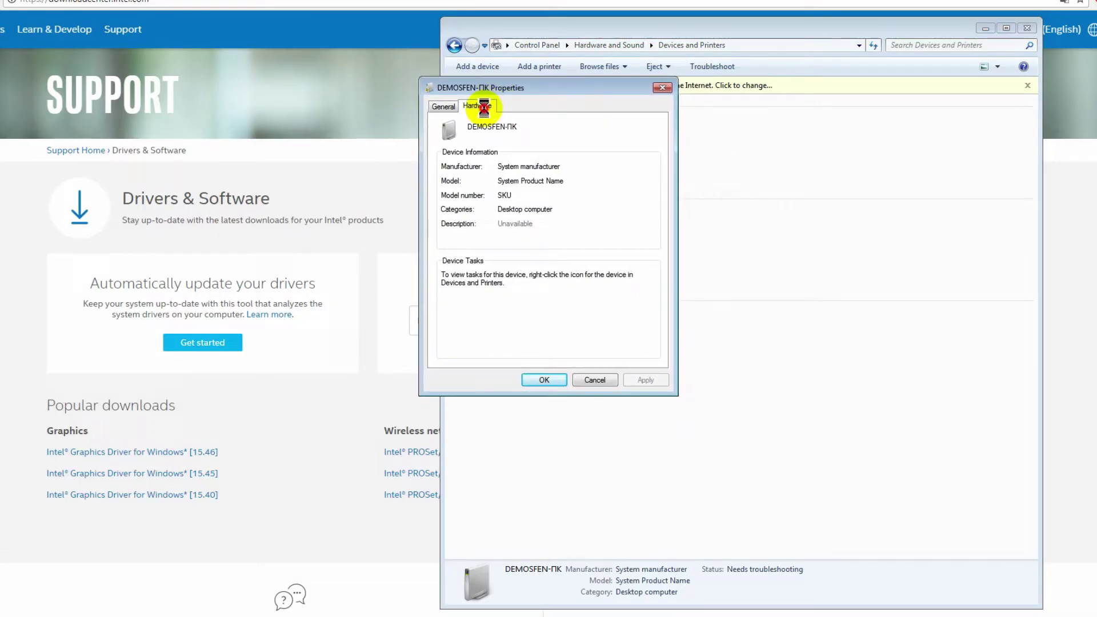
{"action": "left_click", "coordinate": [484, 107]}
Look up the processor model in the computer's list of device functions, checking each processor entry
{"action": "left_click", "coordinate": [654, 255]}
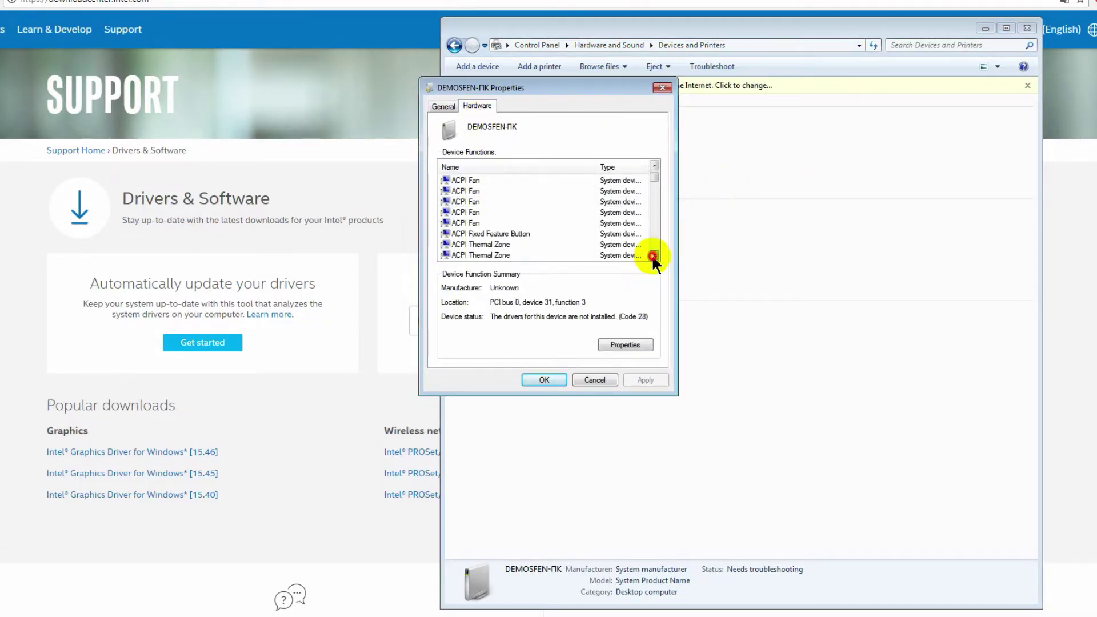
{"action": "left_click_drag", "start_coordinate": [653, 255], "coordinate": [653, 255]}
{"action": "left_click", "coordinate": [469, 201]}
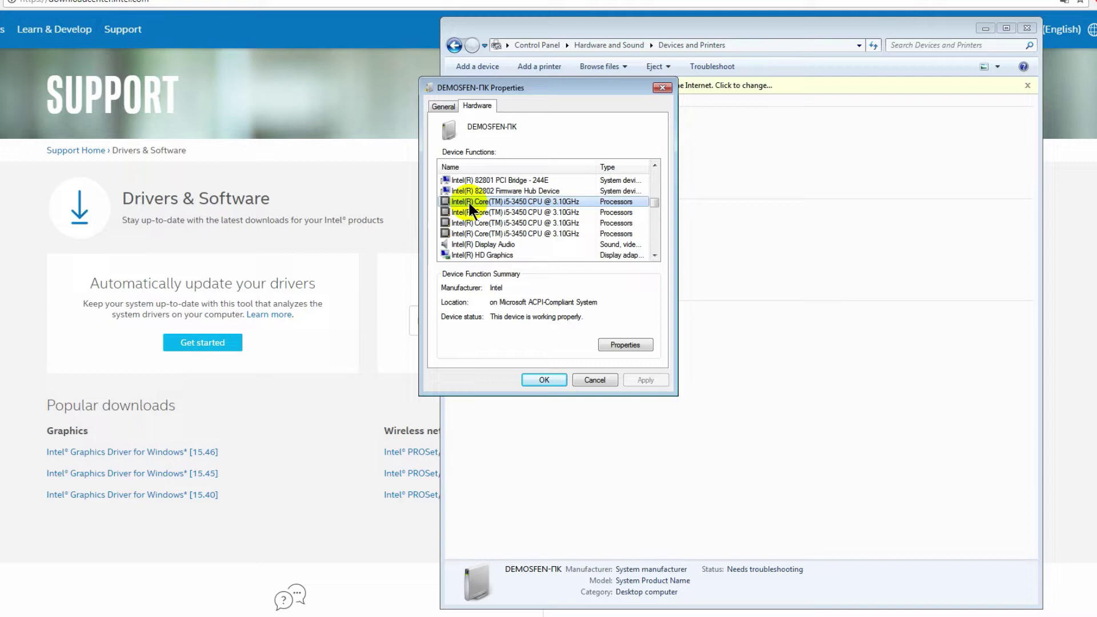
{"action": "left_click", "coordinate": [537, 212]}
{"action": "left_click", "coordinate": [532, 223]}
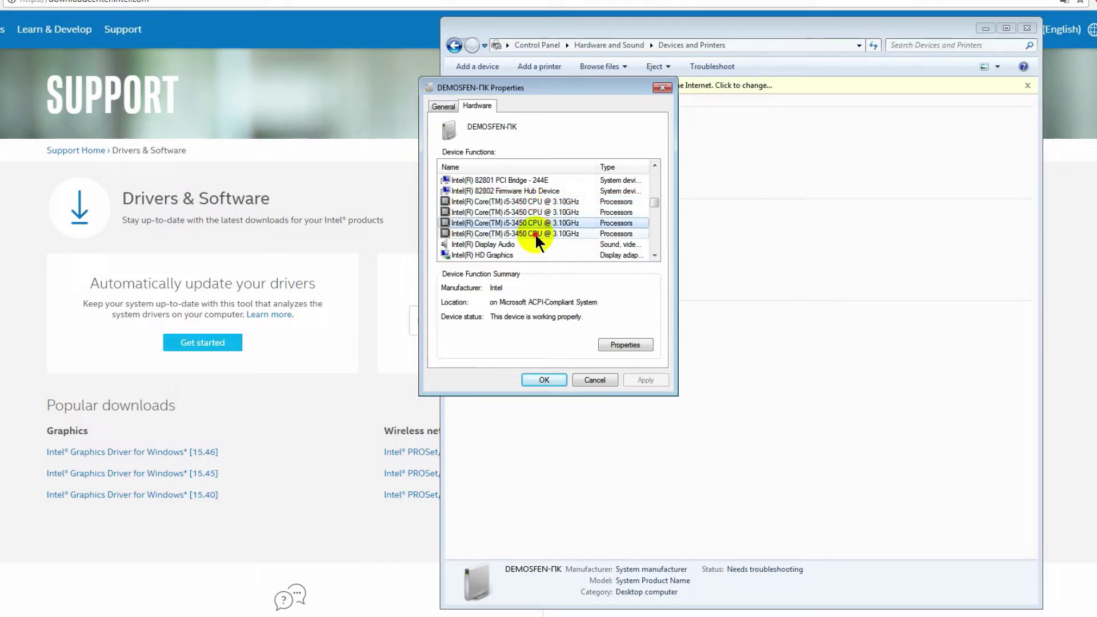
{"action": "left_click", "coordinate": [535, 233]}
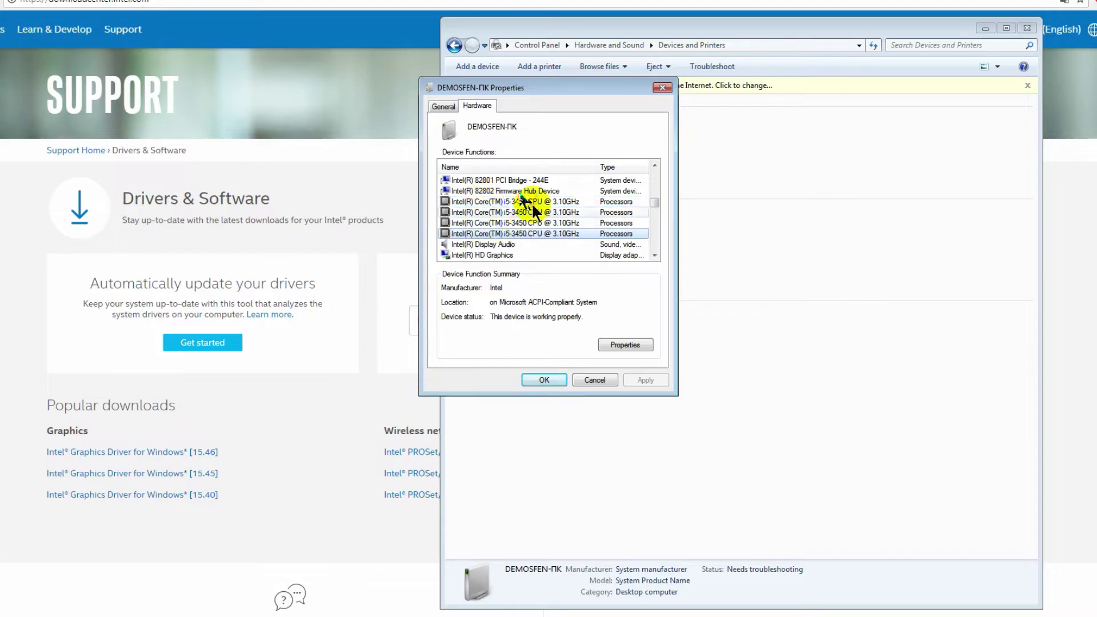
{"action": "left_click", "coordinate": [654, 255]}
{"action": "left_click", "coordinate": [654, 255]}
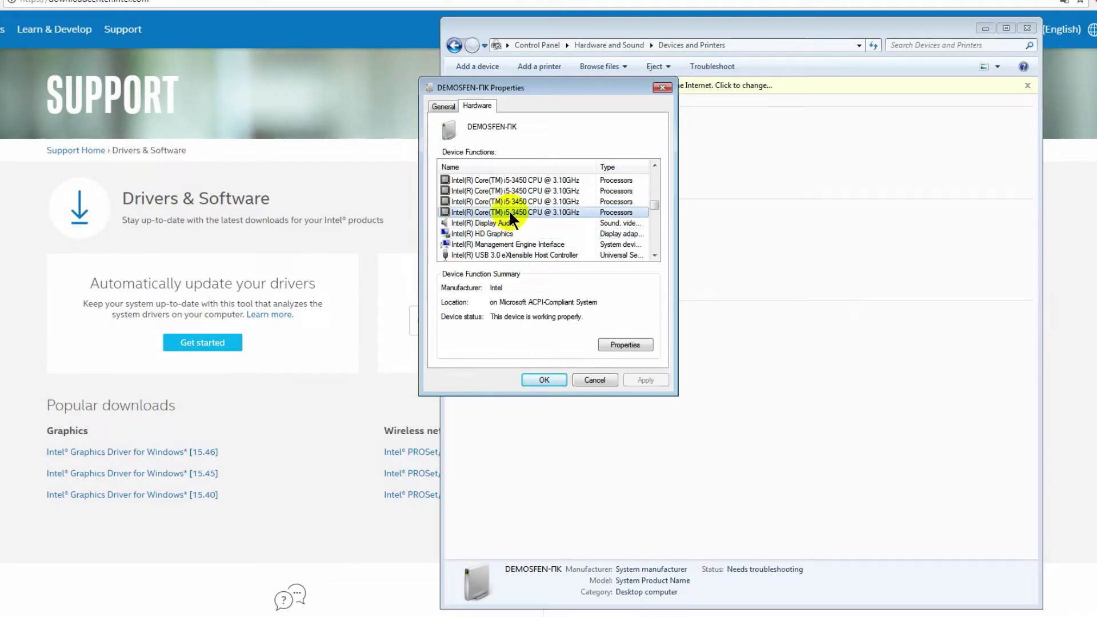
Back on Intel's Drivers & Software page, find the Intel Core i5-3450 Processor downloads and filter them by Windows 7, 64-bit
{"action": "left_click", "coordinate": [412, 280]}
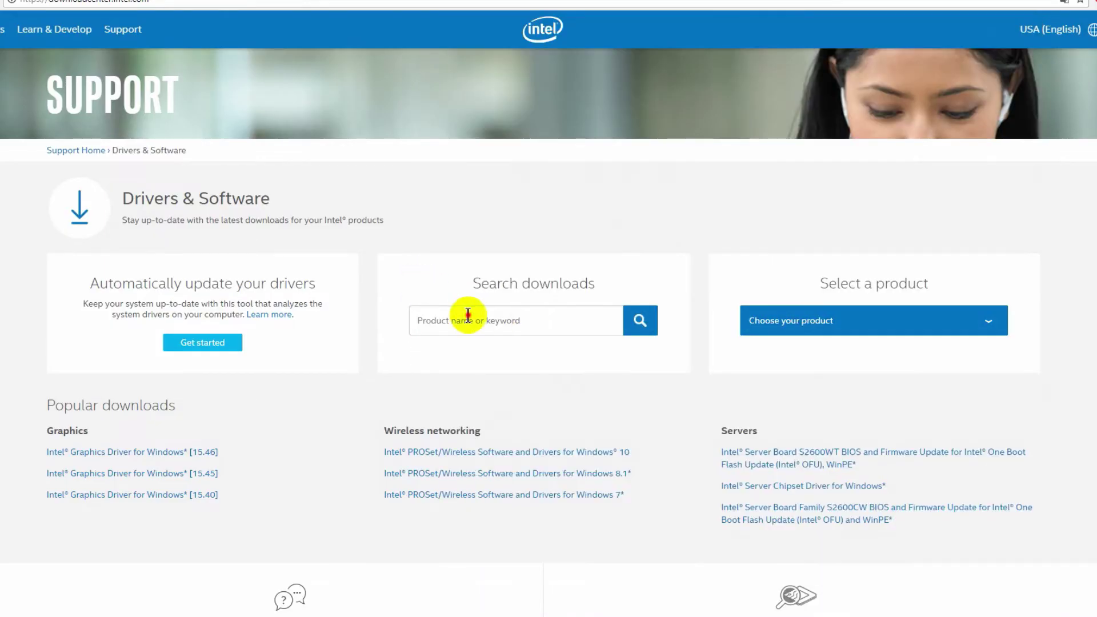
{"action": "left_click", "coordinate": [449, 315]}
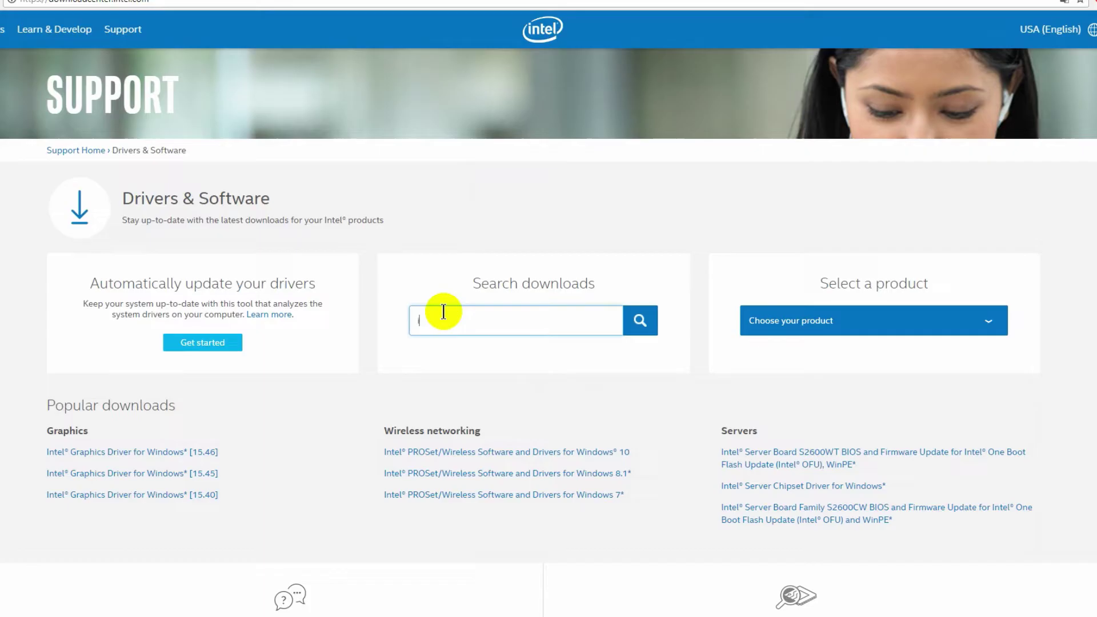
{"action": "type", "text": "i5"}
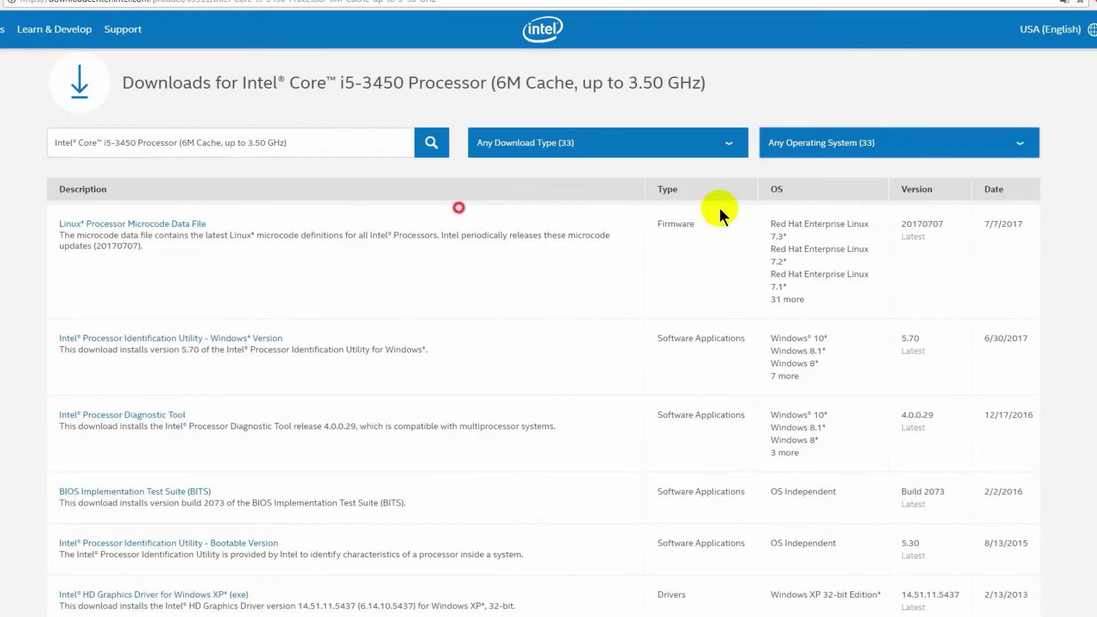
{"action": "left_click", "coordinate": [831, 143]}
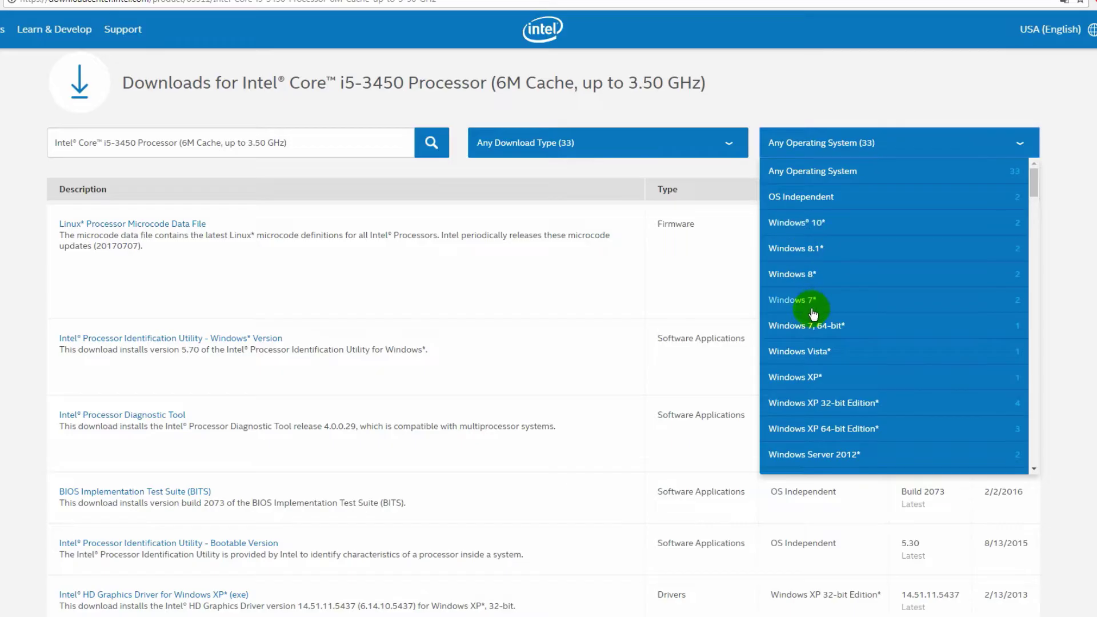
{"action": "left_click", "coordinate": [813, 328]}
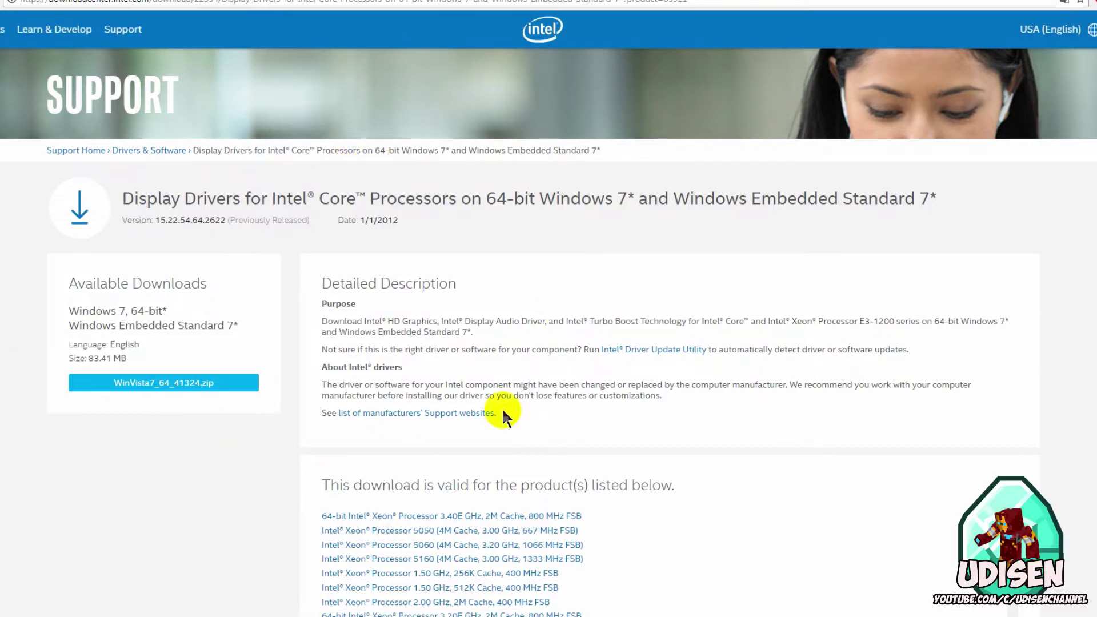
Download the display driver archive WinVista7_64_41324.zip, accepting the Intel software license agreement, and close the agreement window
{"action": "left_click", "coordinate": [167, 388]}
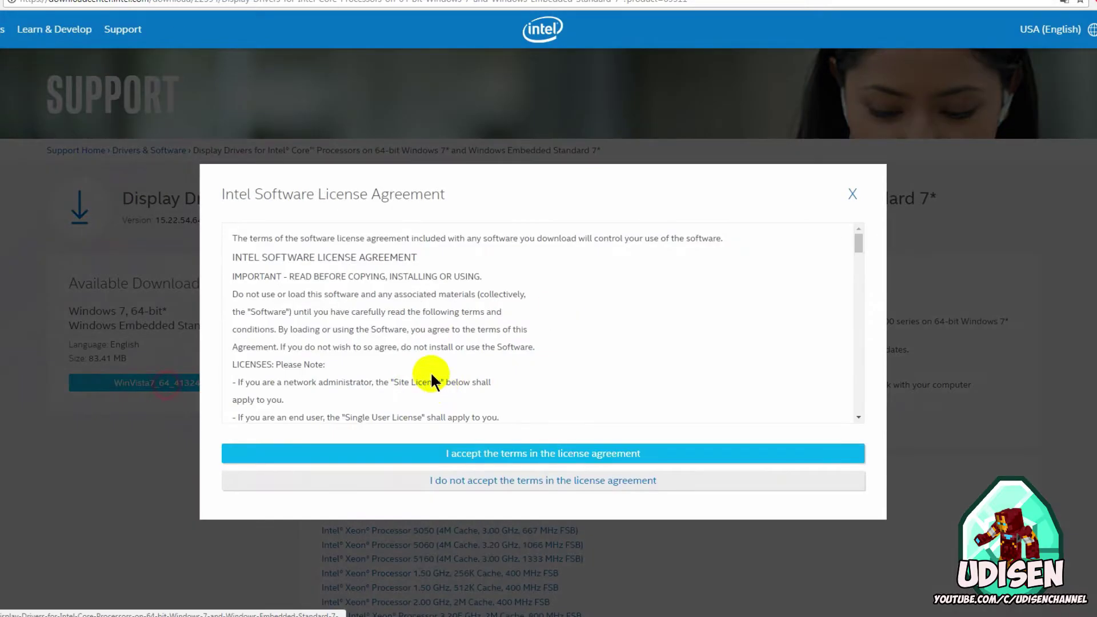
{"action": "left_click", "coordinate": [484, 454]}
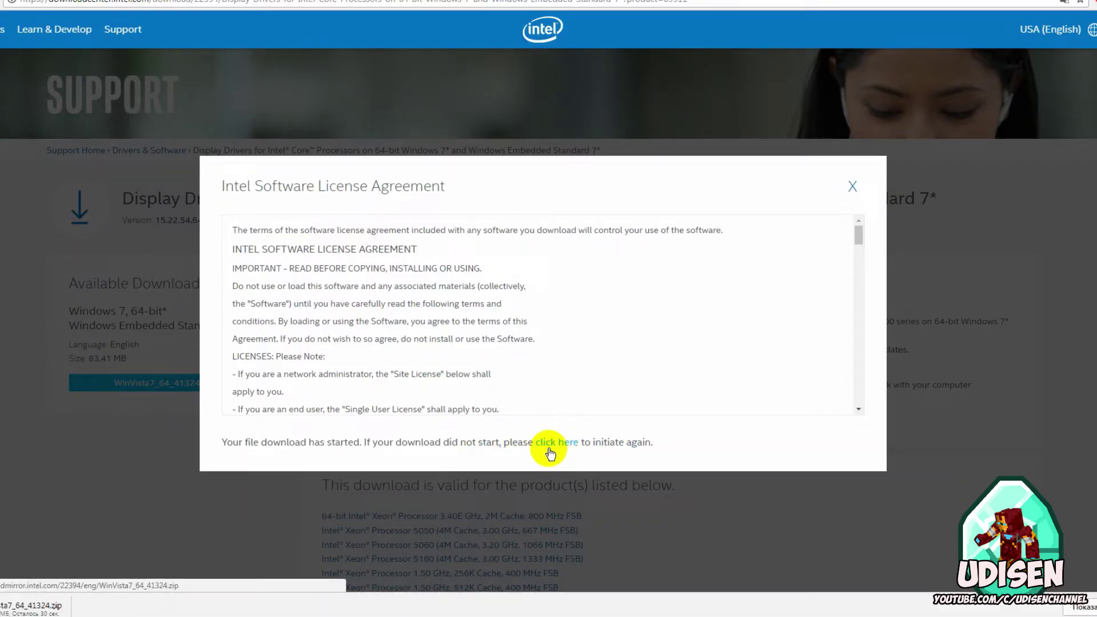
{"action": "left_click", "coordinate": [852, 186]}
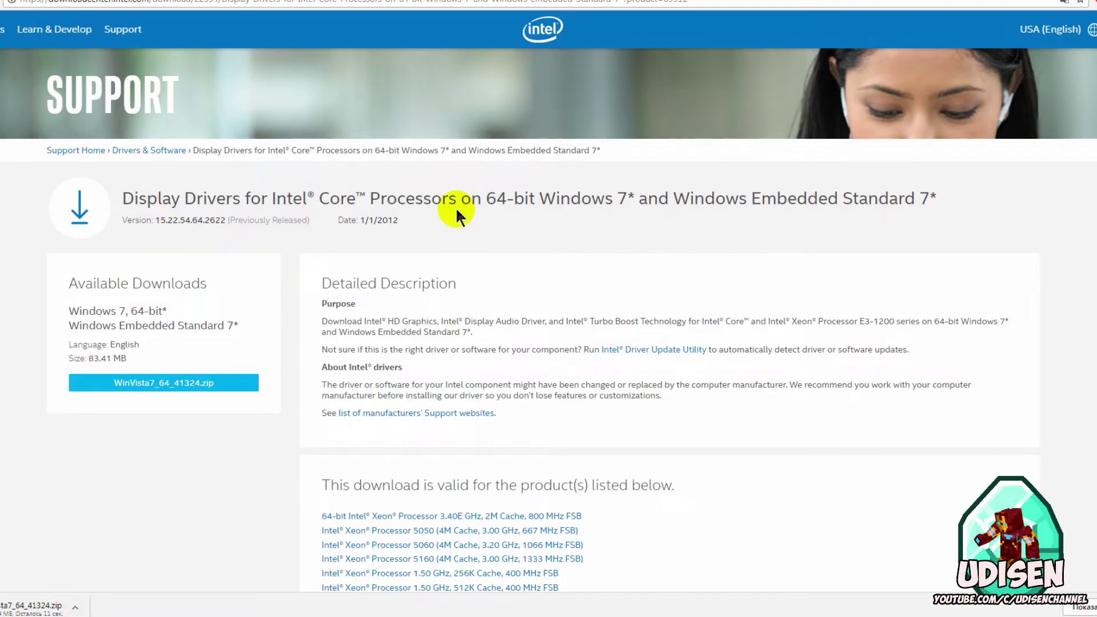
Extract WinVista7_64_41324.zip with 7-Zip into a WinVista7_64_41324 subfolder of the Downloads folder
{"action": "scroll", "coordinate": [506, 307], "scroll_direction": "down", "scroll_amount": 1}
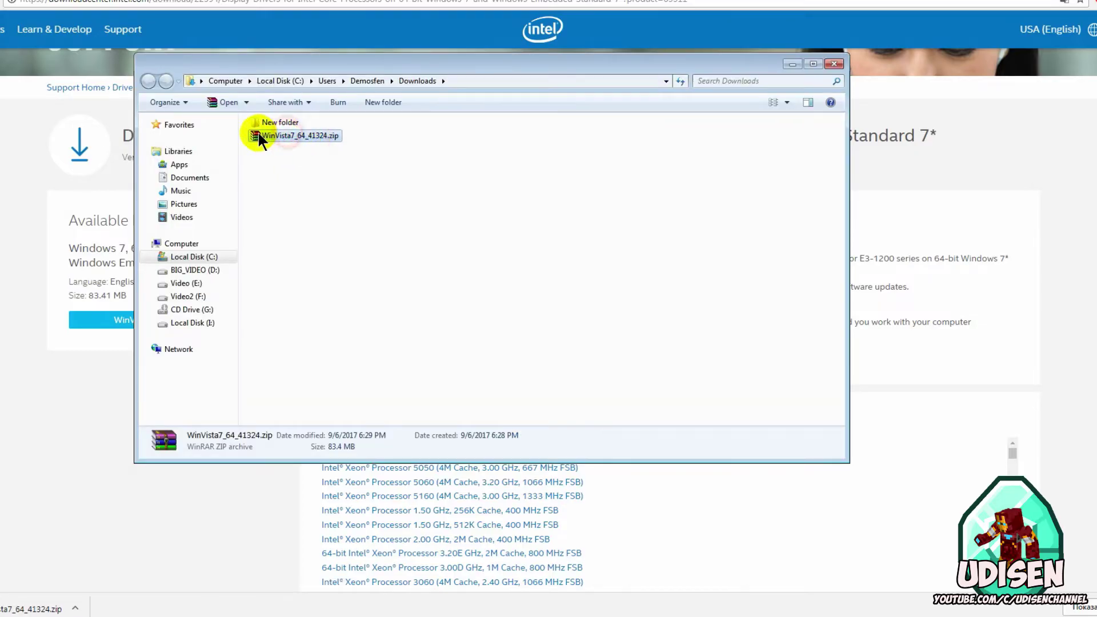
{"action": "right_click", "coordinate": [260, 135]}
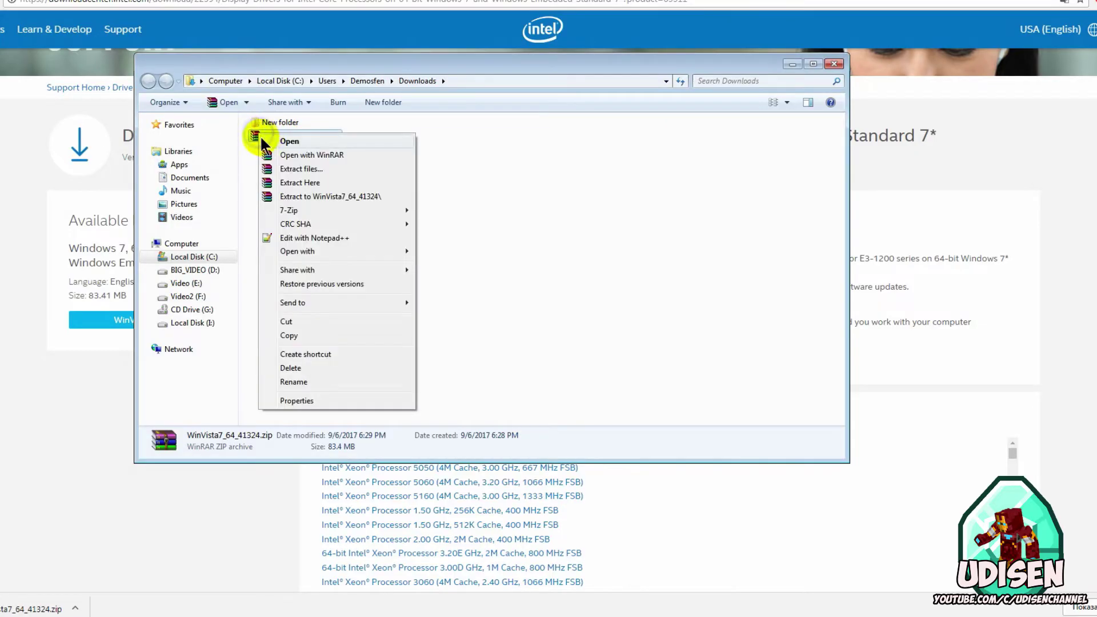
{"action": "mouse_move", "coordinate": [283, 210]}
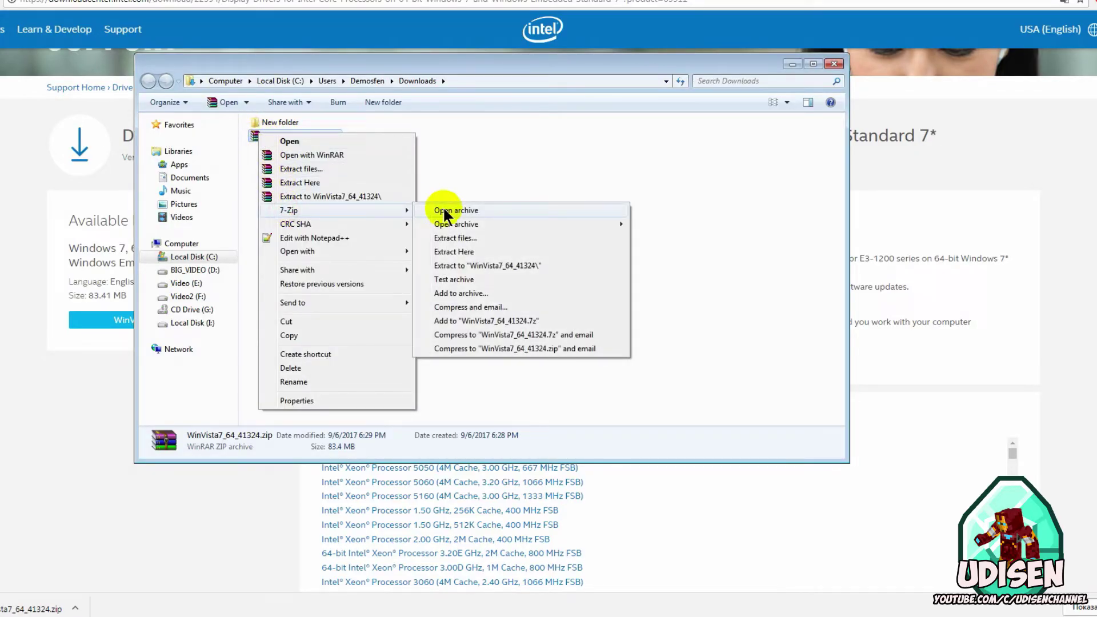
{"action": "left_click", "coordinate": [450, 239]}
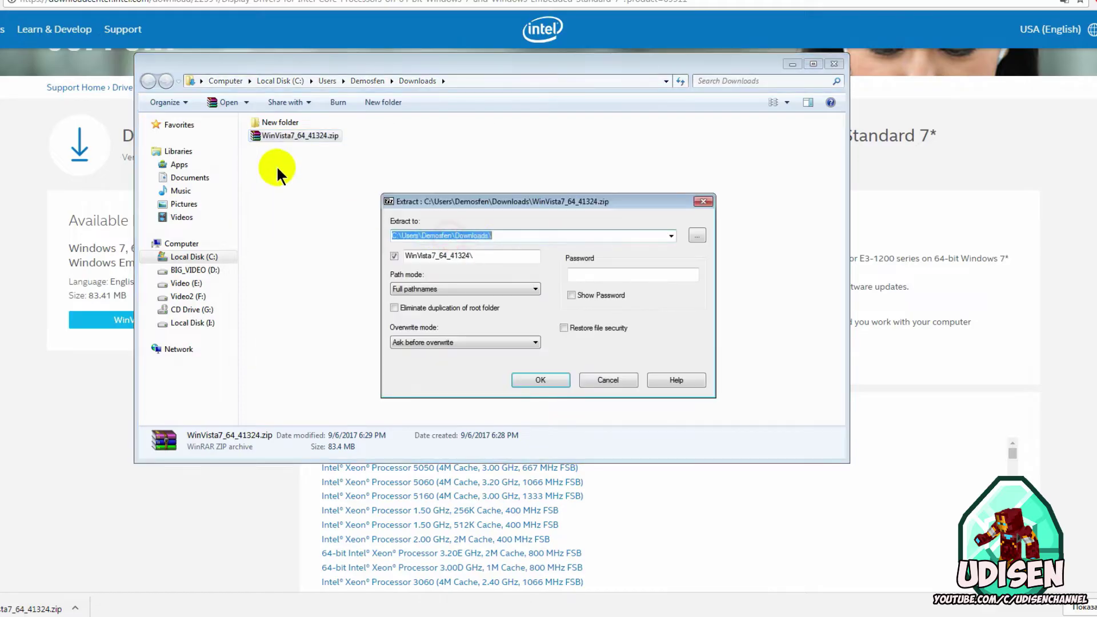
{"action": "left_click", "coordinate": [537, 378]}
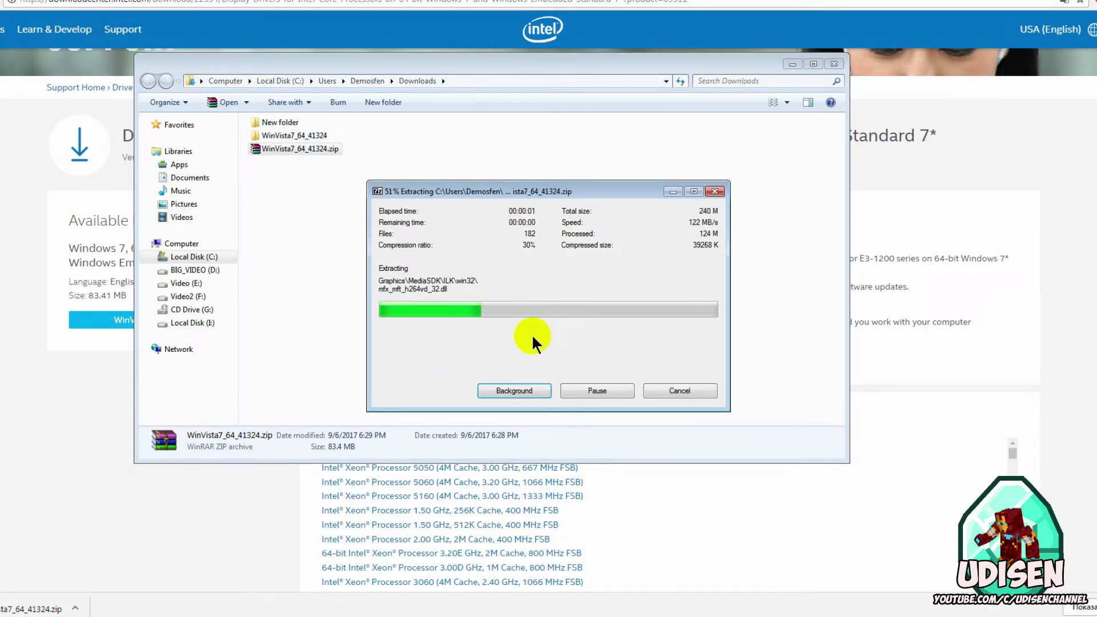
Open the extracted WinVista7_64_41324 folder and run Setup.exe to start the Intel HD Graphics installer
{"action": "double_click", "coordinate": [301, 135]}
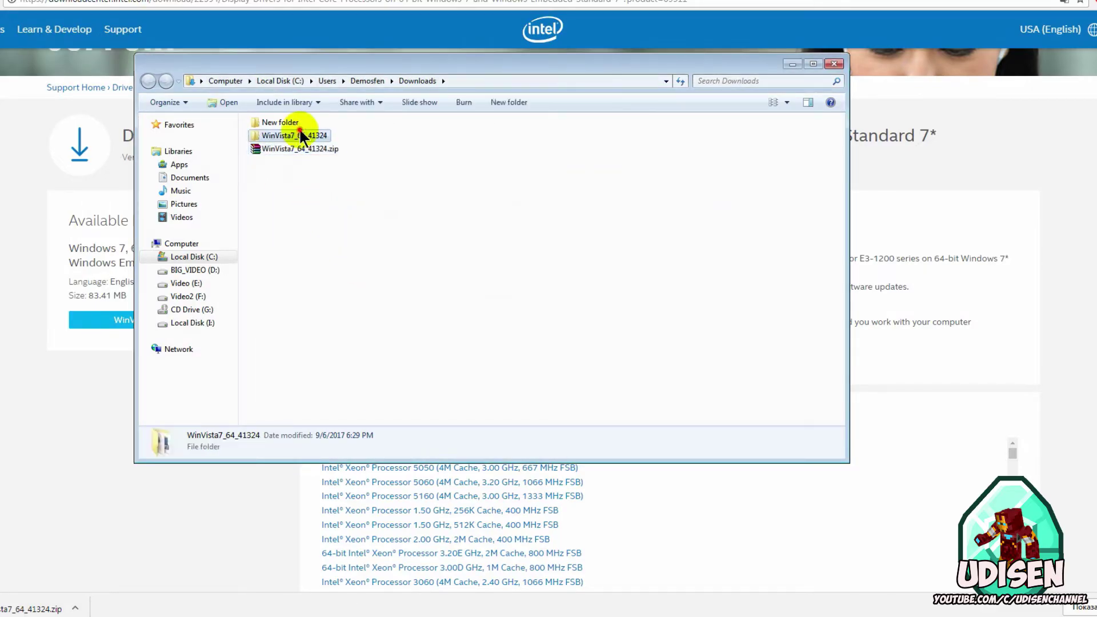
{"action": "left_click", "coordinate": [286, 283]}
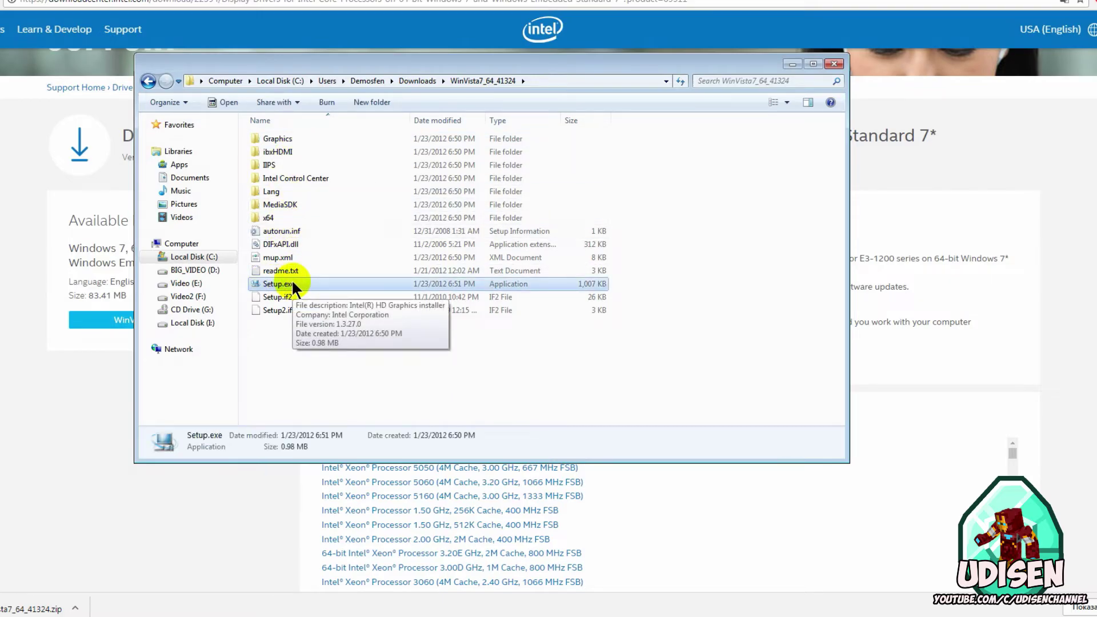
{"action": "double_click", "coordinate": [299, 293]}
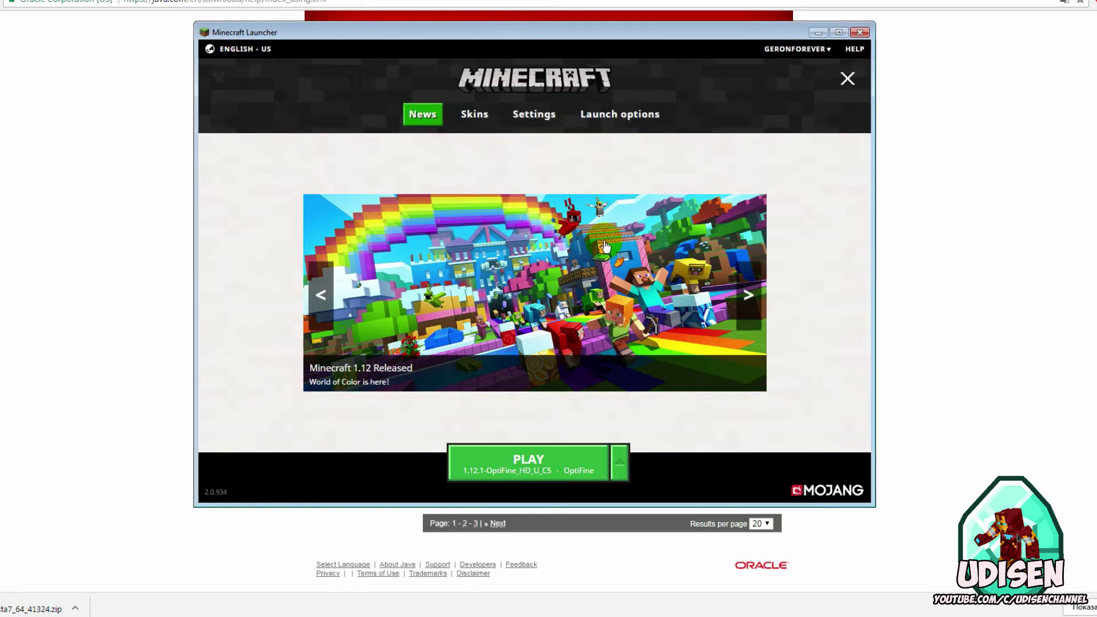
In Minecraft Launcher, open the OptiFine launch profile and check its Java executable path, leaving the custom Java executable switched off
{"action": "left_click", "coordinate": [621, 117]}
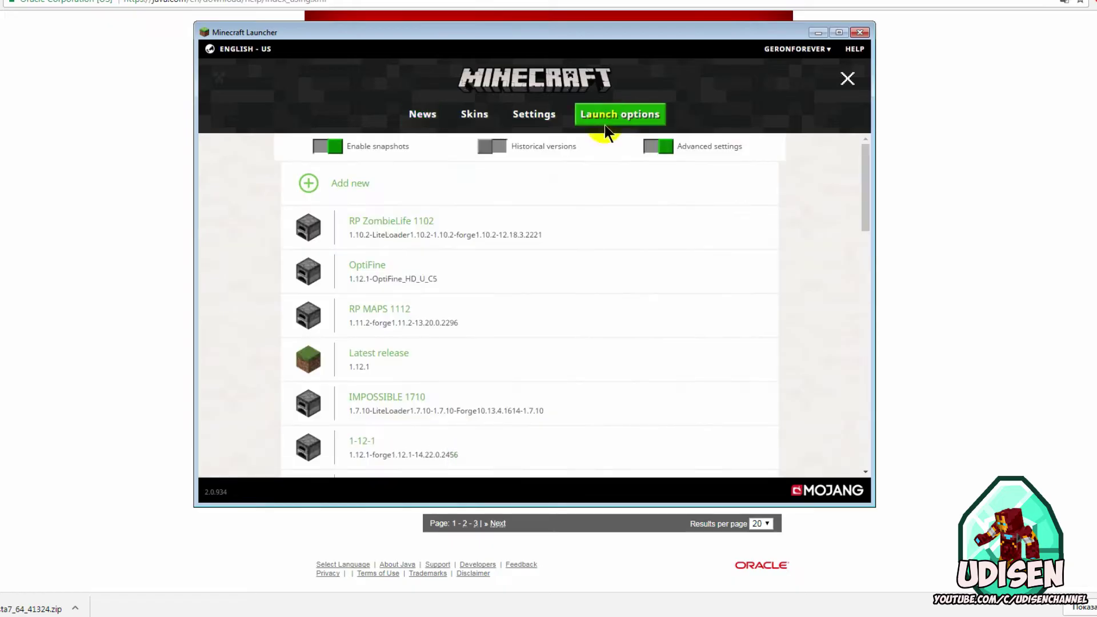
{"action": "left_click", "coordinate": [388, 270]}
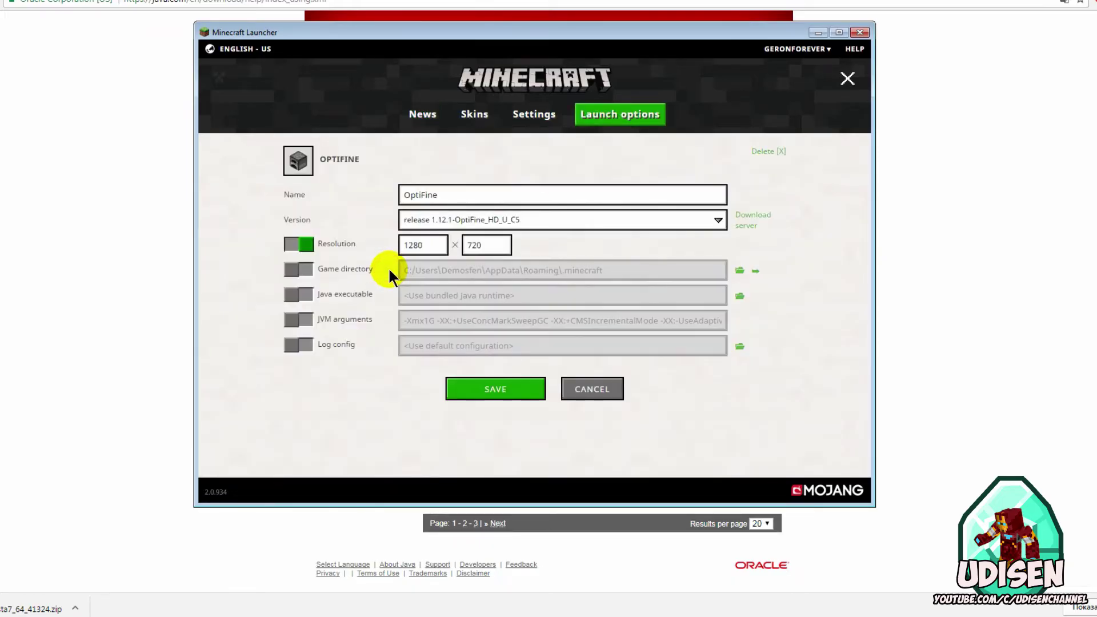
{"action": "left_click", "coordinate": [303, 296]}
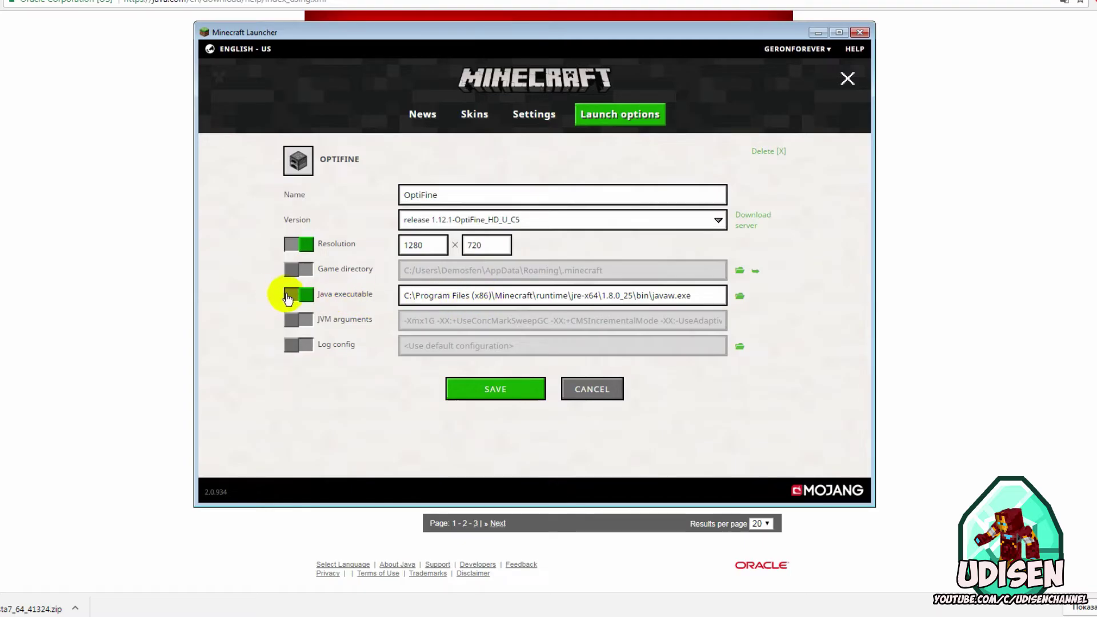
{"action": "left_click", "coordinate": [295, 296]}
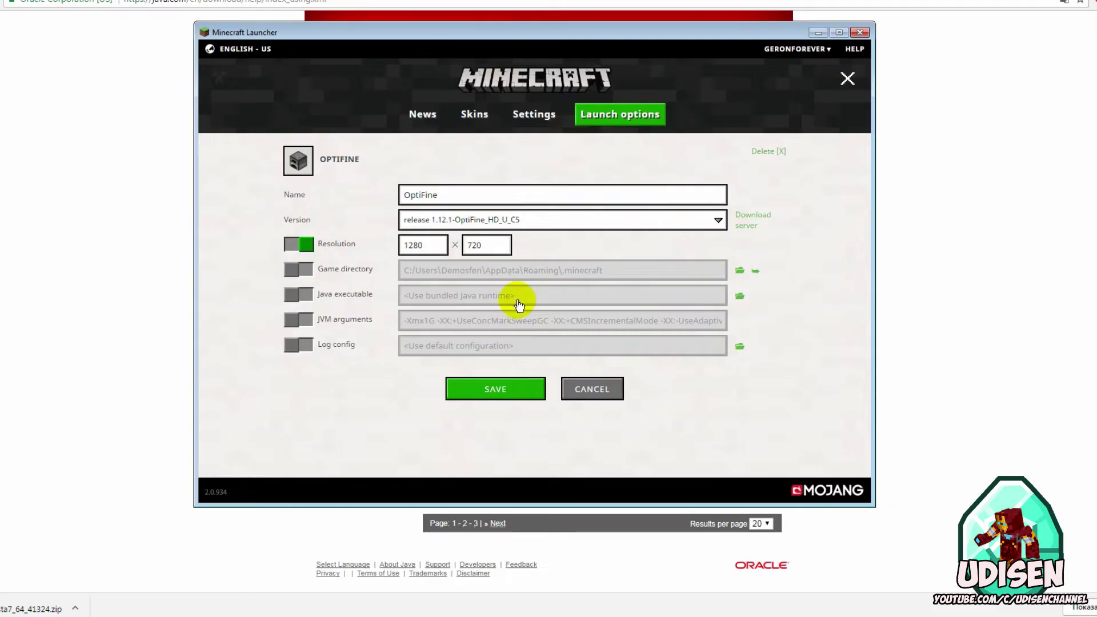
{"action": "left_click", "coordinate": [301, 296]}
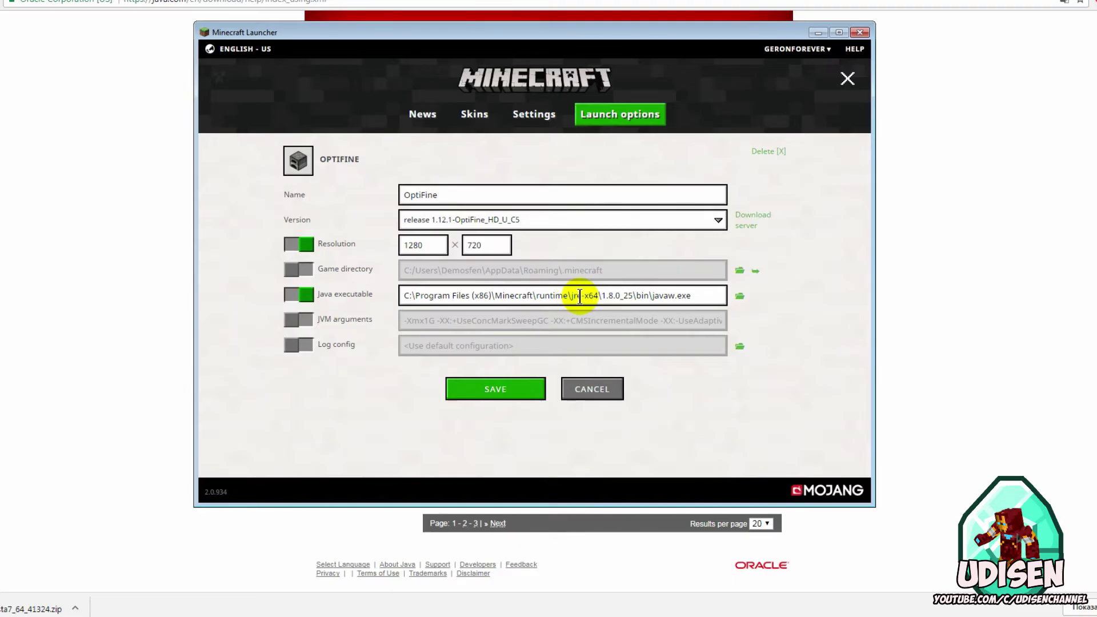
{"action": "left_click", "coordinate": [296, 296]}
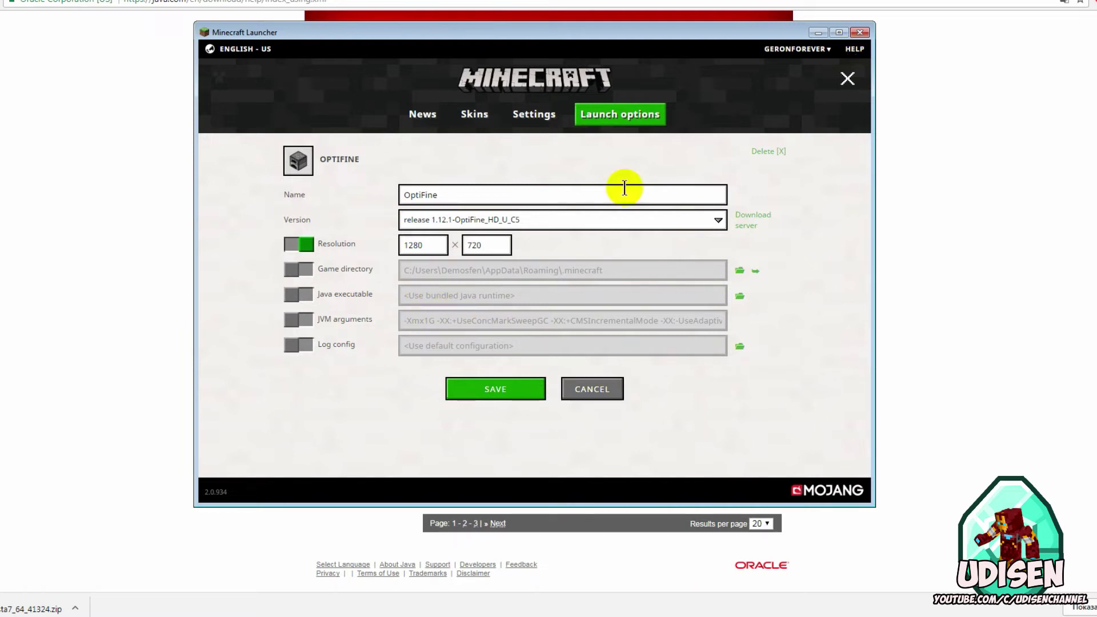
Open the list of installed programs in the Windows Control Panel
{"action": "key", "text": "super"}
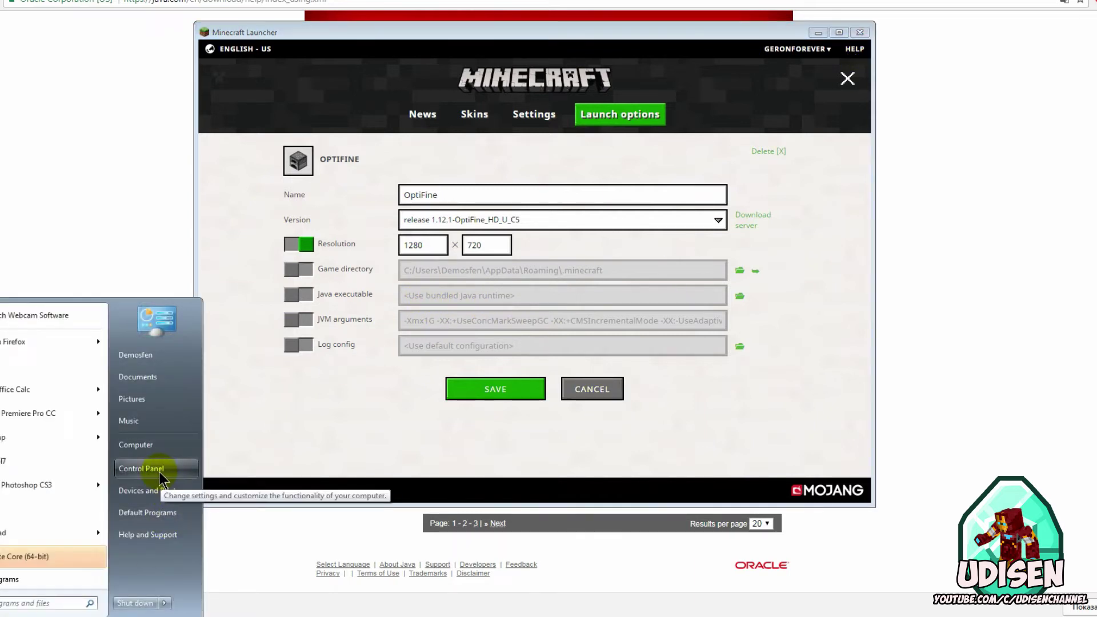
{"action": "left_click", "coordinate": [142, 469]}
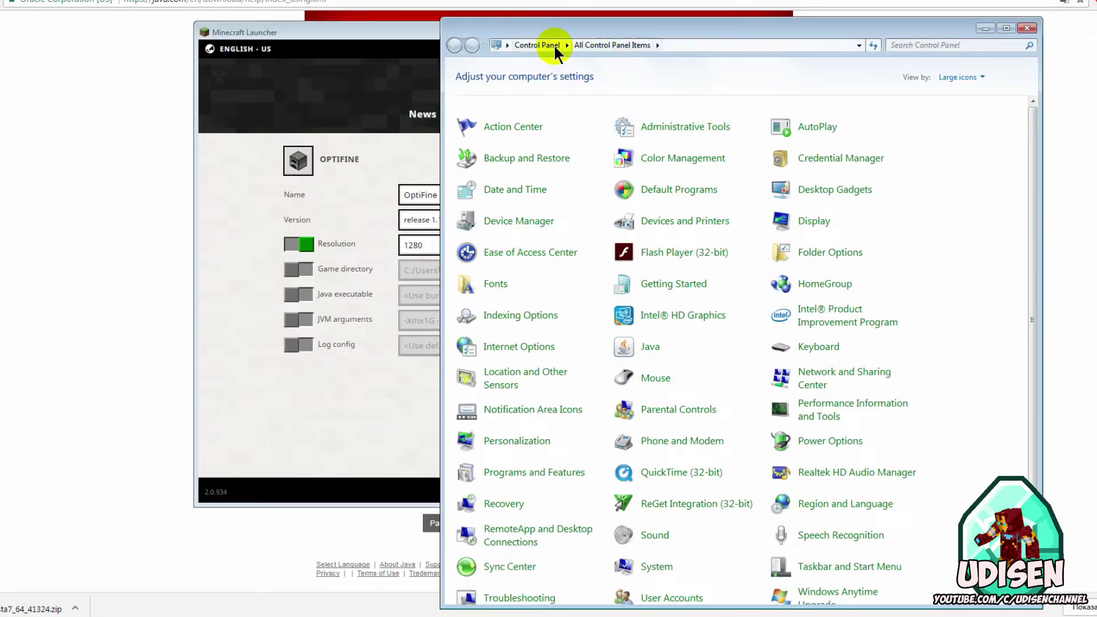
{"action": "left_click", "coordinate": [552, 44]}
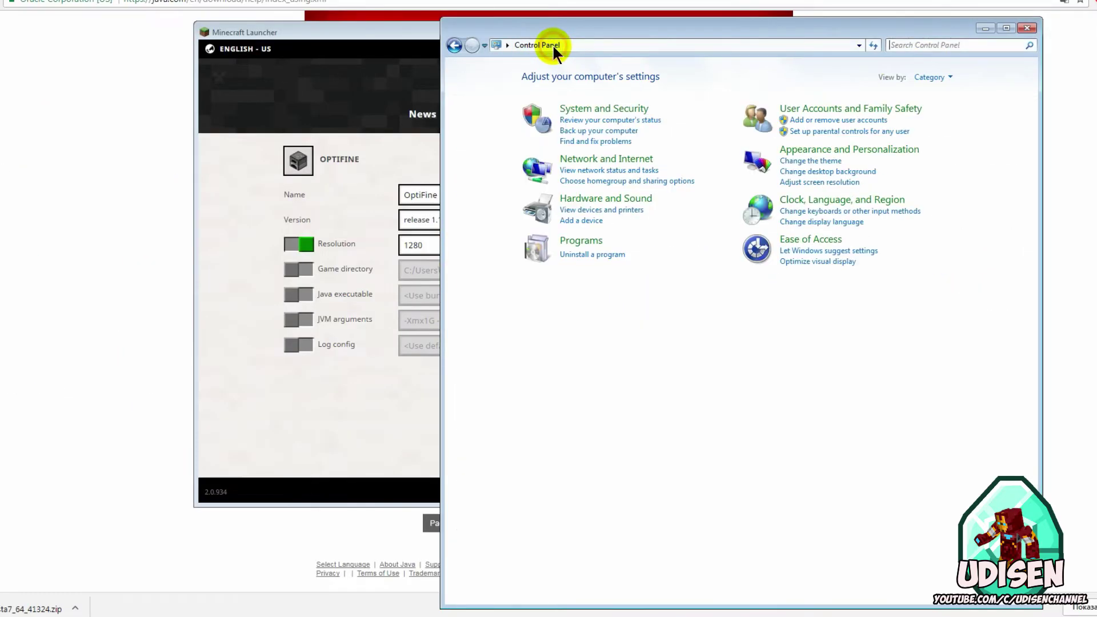
{"action": "left_click", "coordinate": [586, 255]}
Look through the installed programs for Java, checking the Java 8 Update 101 and Java 8 Update 101 (64-bit) entries
{"action": "scroll", "coordinate": [654, 289], "scroll_direction": "down", "scroll_amount": 3}
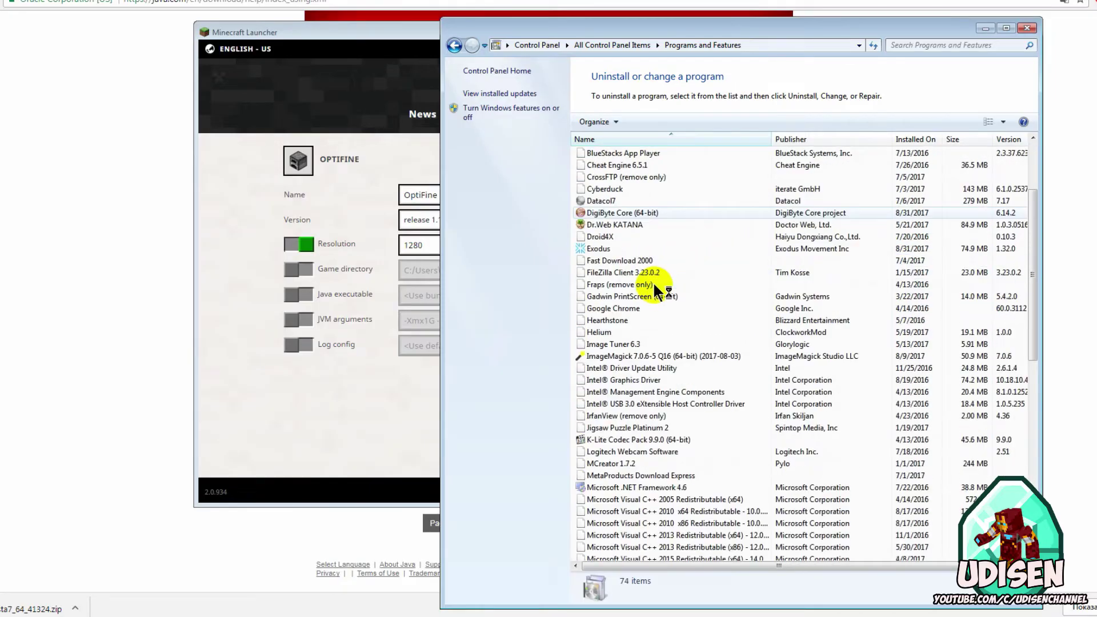
{"action": "scroll", "coordinate": [649, 282], "scroll_direction": "down", "scroll_amount": 18}
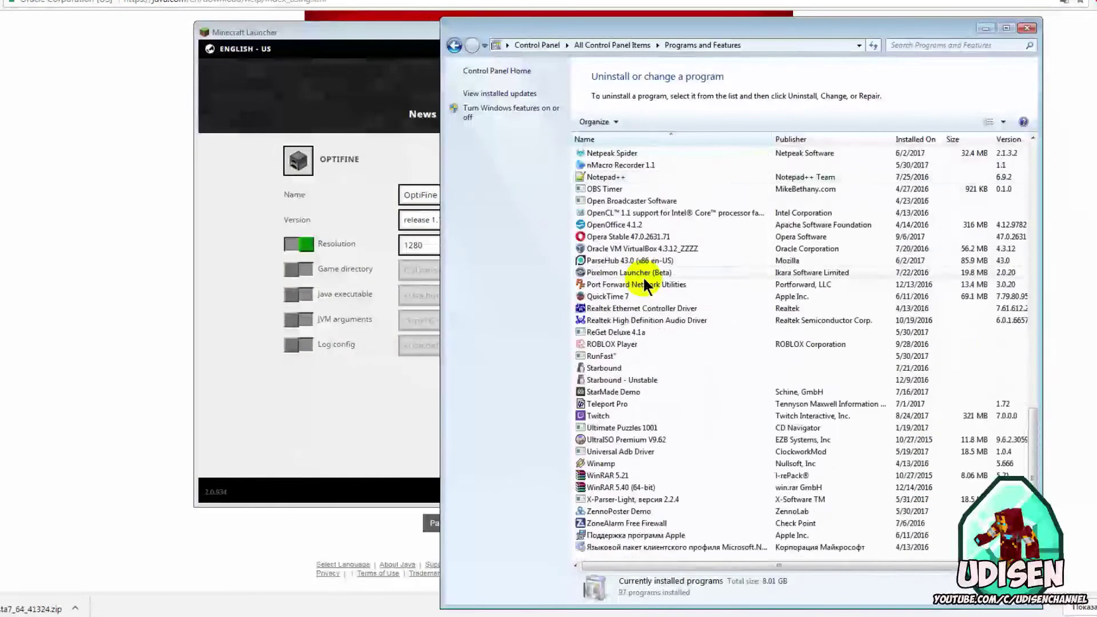
{"action": "scroll", "coordinate": [645, 284], "scroll_direction": "up", "scroll_amount": 6}
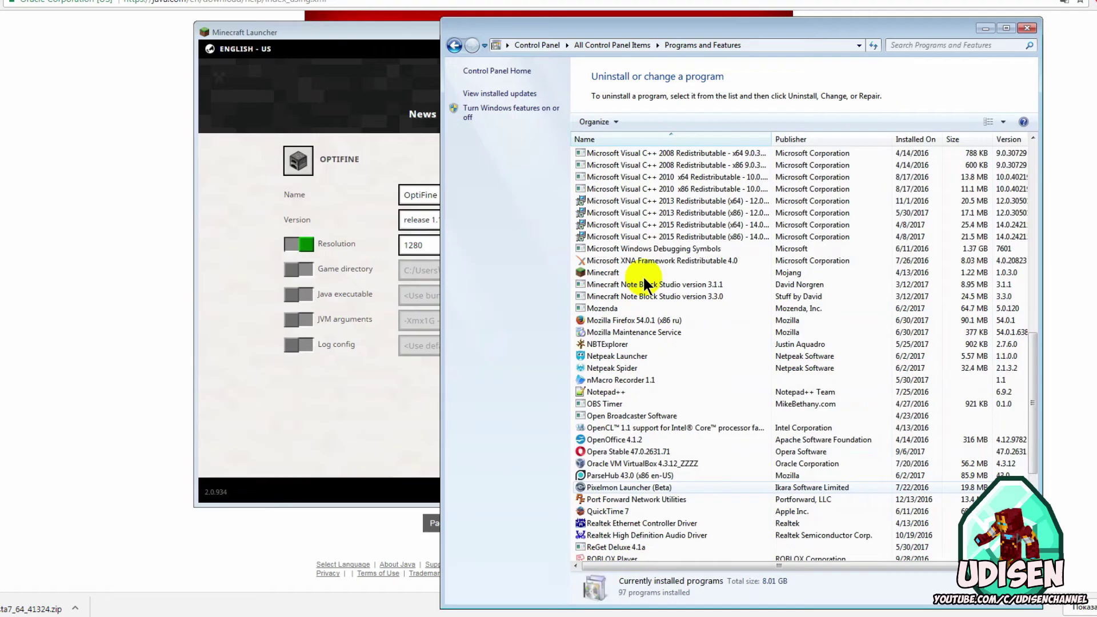
{"action": "scroll", "coordinate": [645, 284], "scroll_direction": "up", "scroll_amount": 5}
{"action": "scroll", "coordinate": [645, 284], "scroll_direction": "up", "scroll_amount": 2}
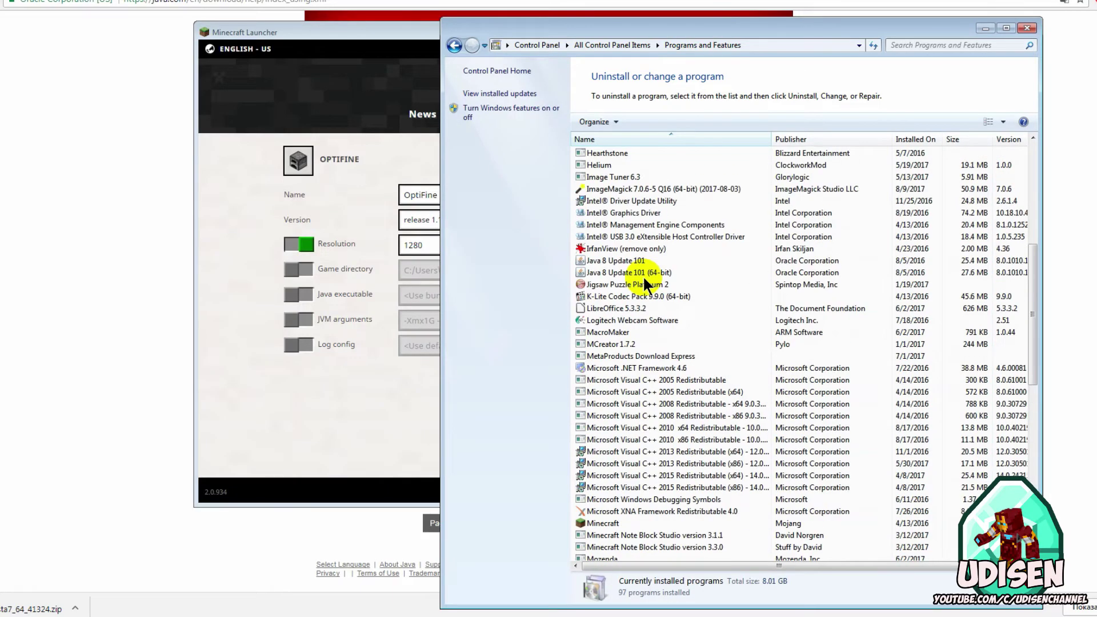
{"action": "left_click", "coordinate": [620, 261]}
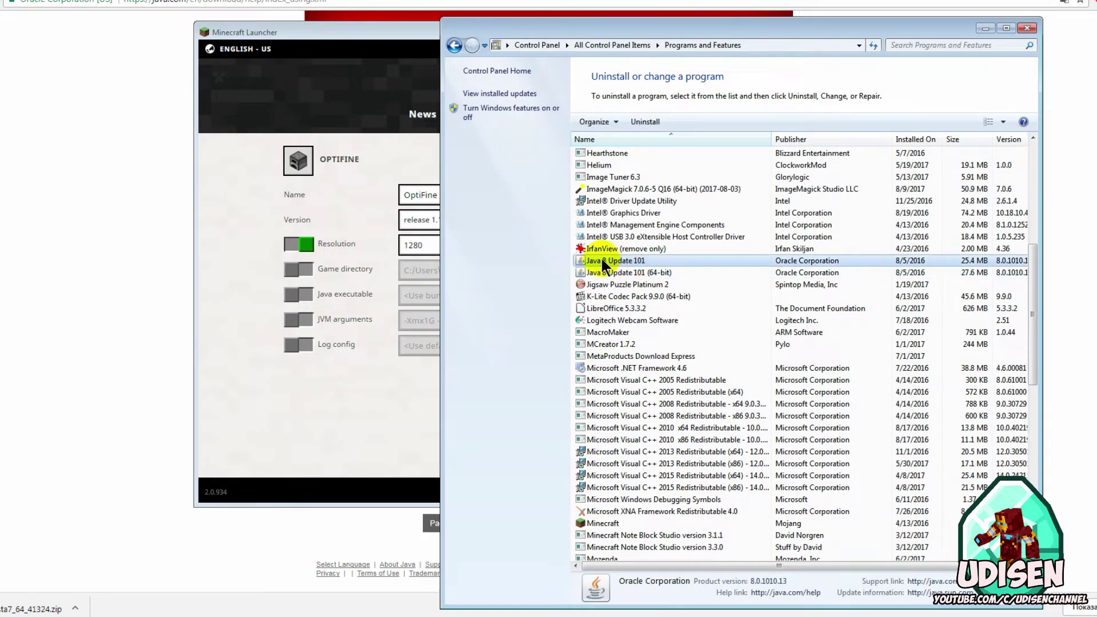
{"action": "left_click", "coordinate": [612, 274]}
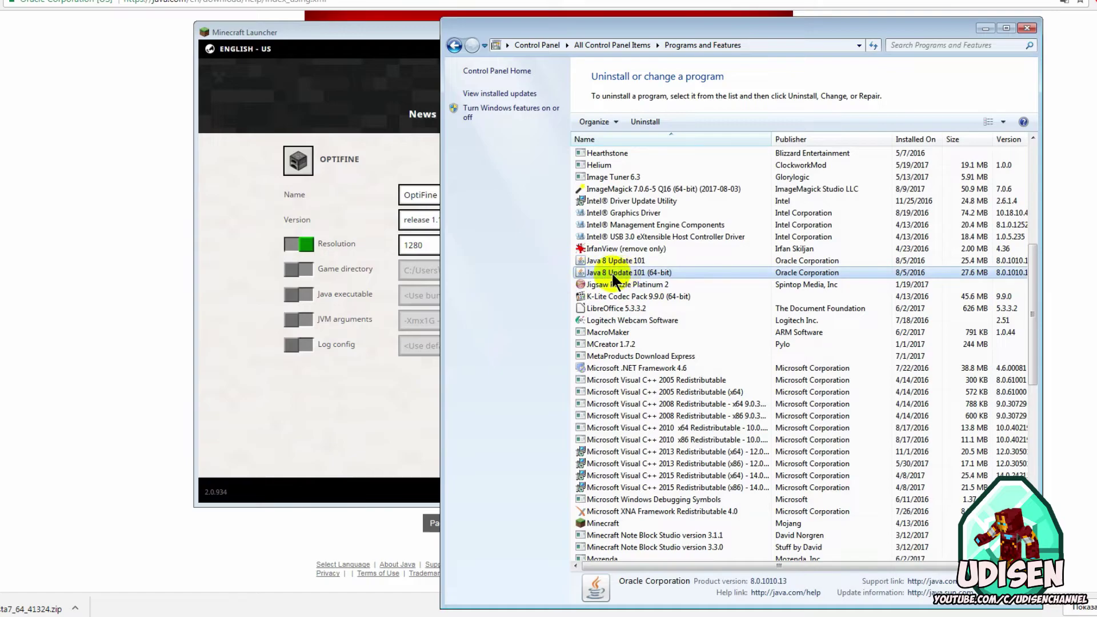
{"action": "scroll", "coordinate": [622, 268], "scroll_direction": "up", "scroll_amount": 7}
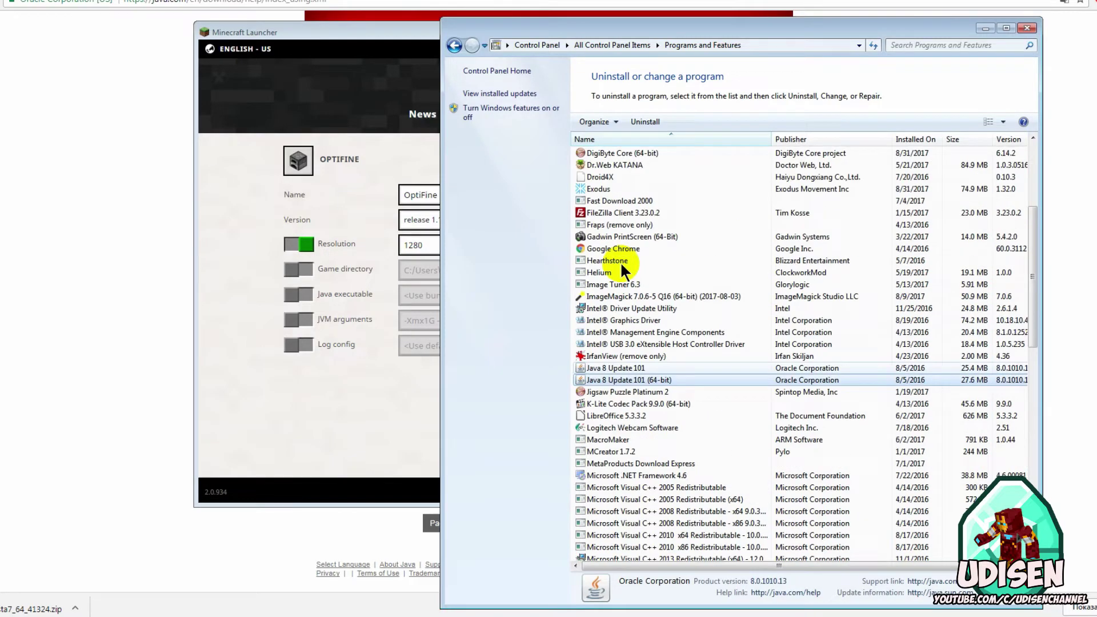
{"action": "scroll", "coordinate": [620, 261], "scroll_direction": "down", "scroll_amount": 5}
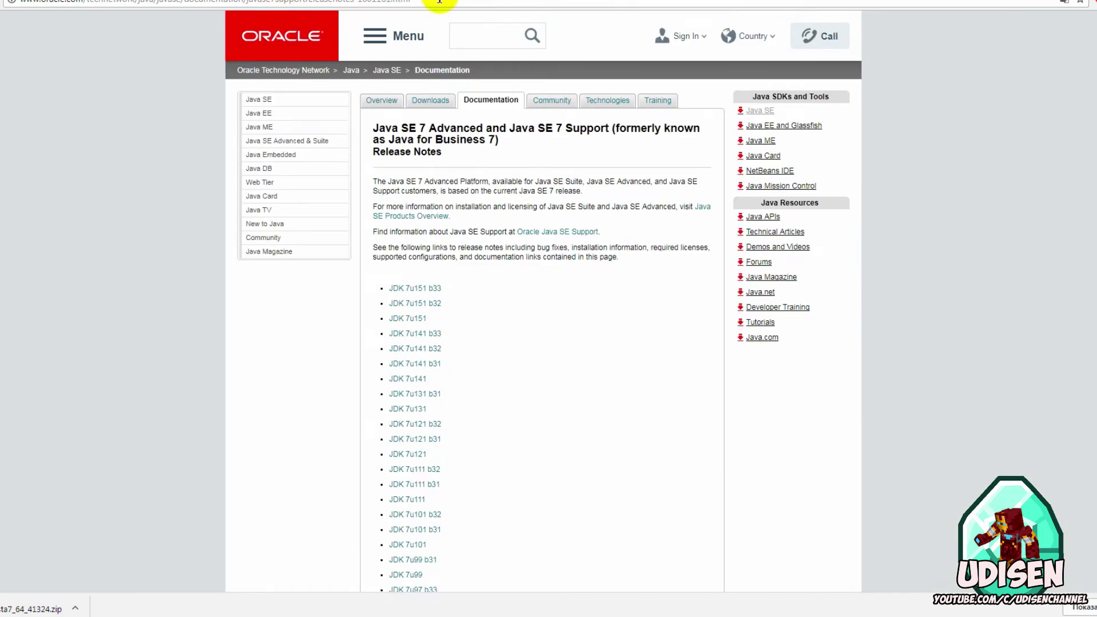
In the web browser, search Google for "java 7 download"
{"action": "left_click_drag", "start_coordinate": [440, 1], "coordinate": [44, 1]}
{"action": "key", "text": "BackSpace"}
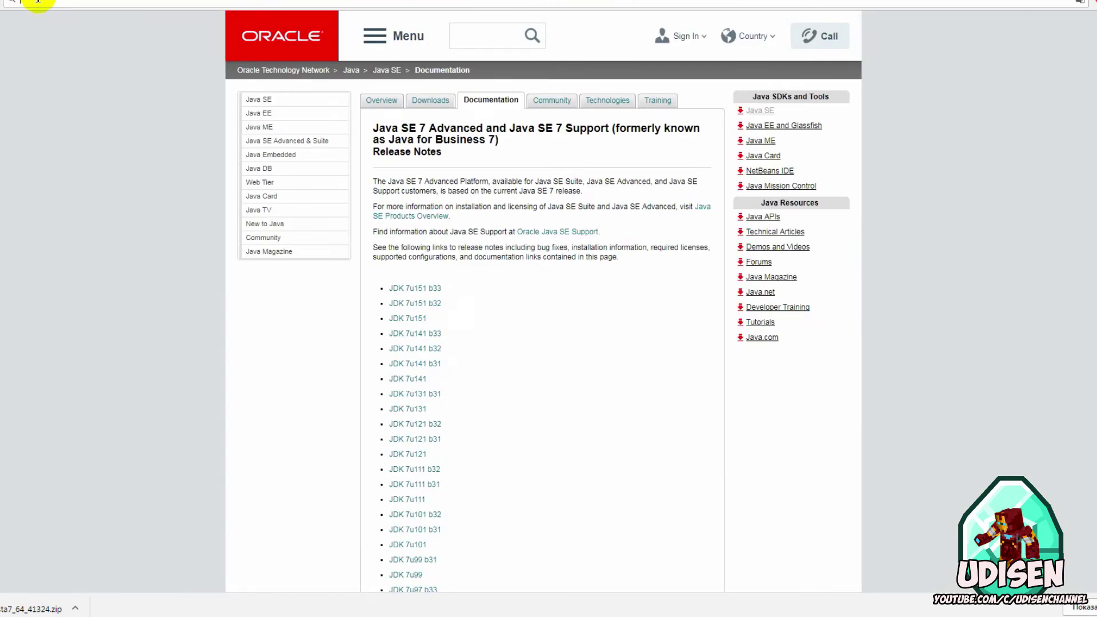
{"action": "type", "text": "java 7"}
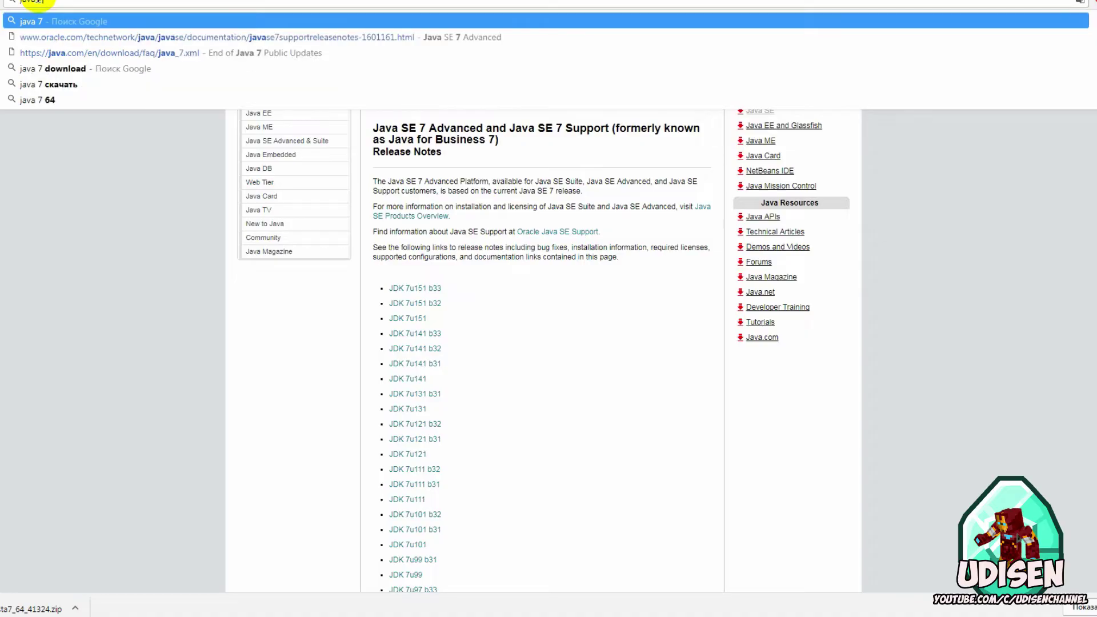
{"action": "type", "text": " downloa"}
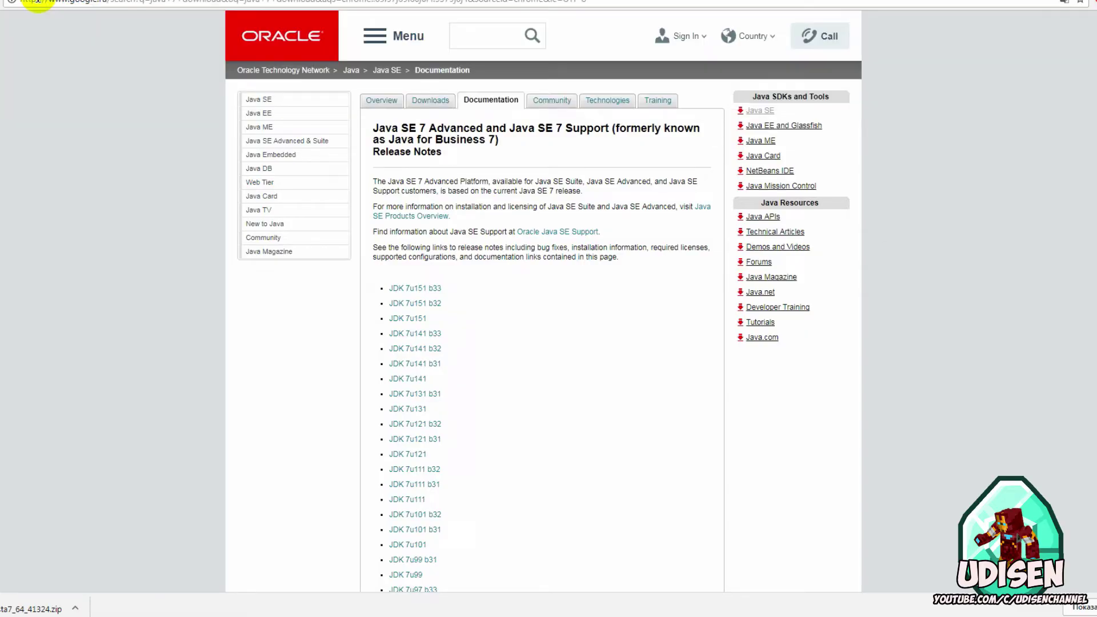
Open the OldApps search result for Java 7 Update 65 and look over its download page
{"action": "scroll", "coordinate": [23, 140], "scroll_direction": "down", "scroll_amount": 7}
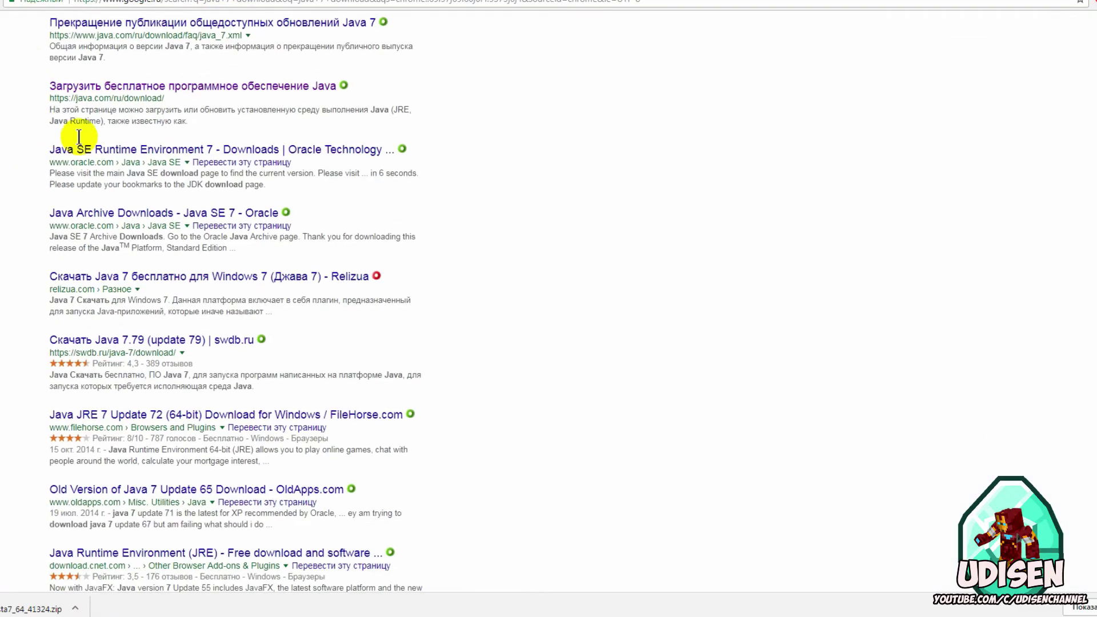
{"action": "scroll", "coordinate": [132, 114], "scroll_direction": "up", "scroll_amount": 1}
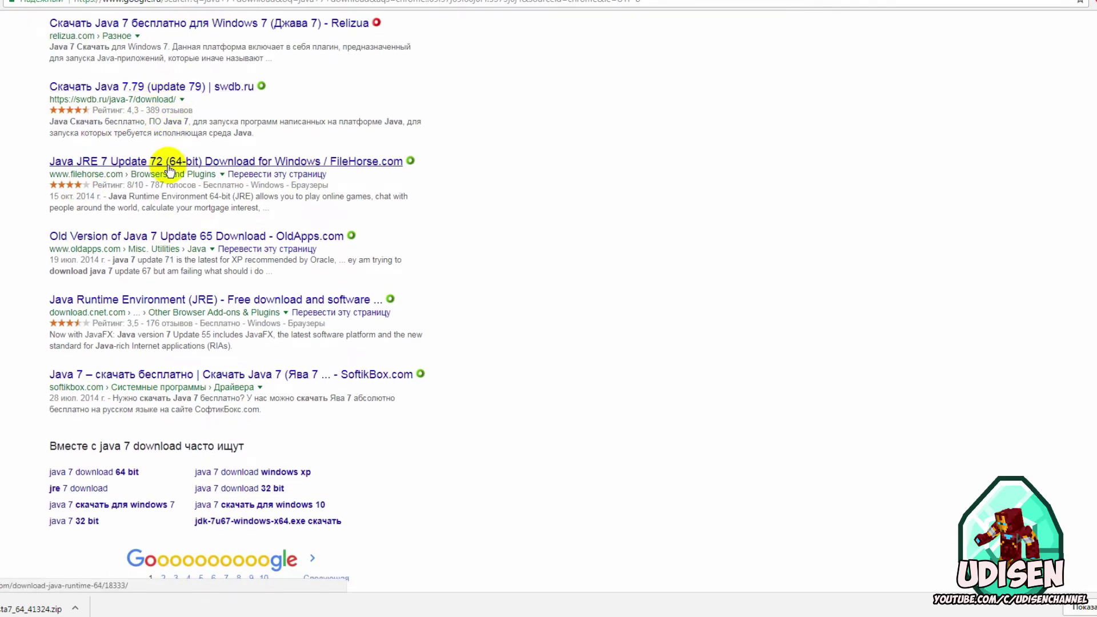
{"action": "left_click", "coordinate": [184, 240]}
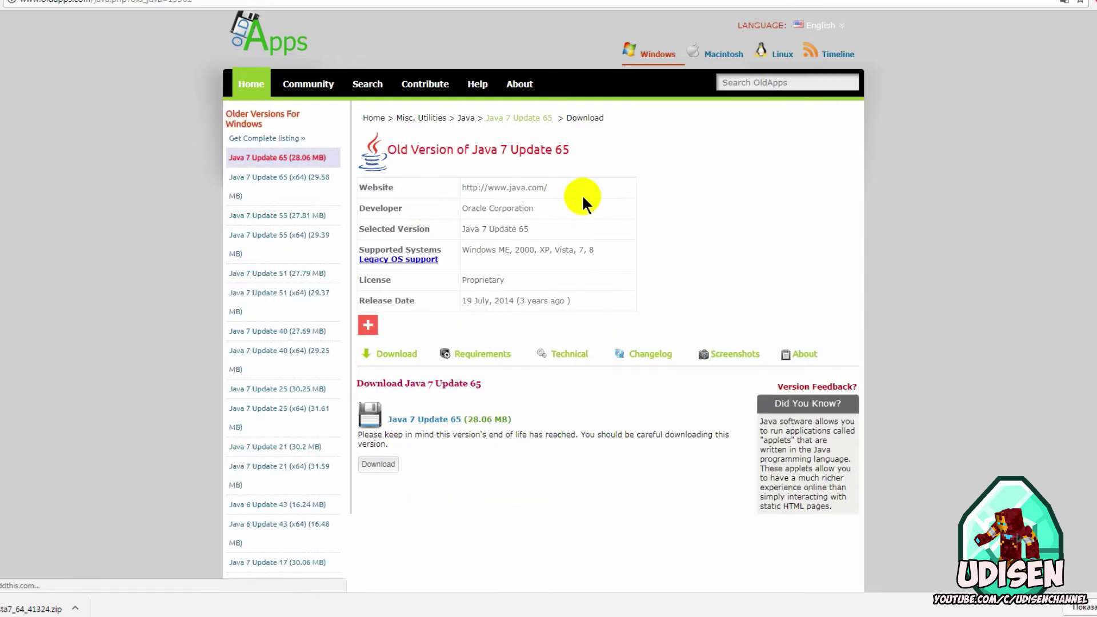
{"action": "scroll", "coordinate": [512, 209], "scroll_direction": "down", "scroll_amount": 2}
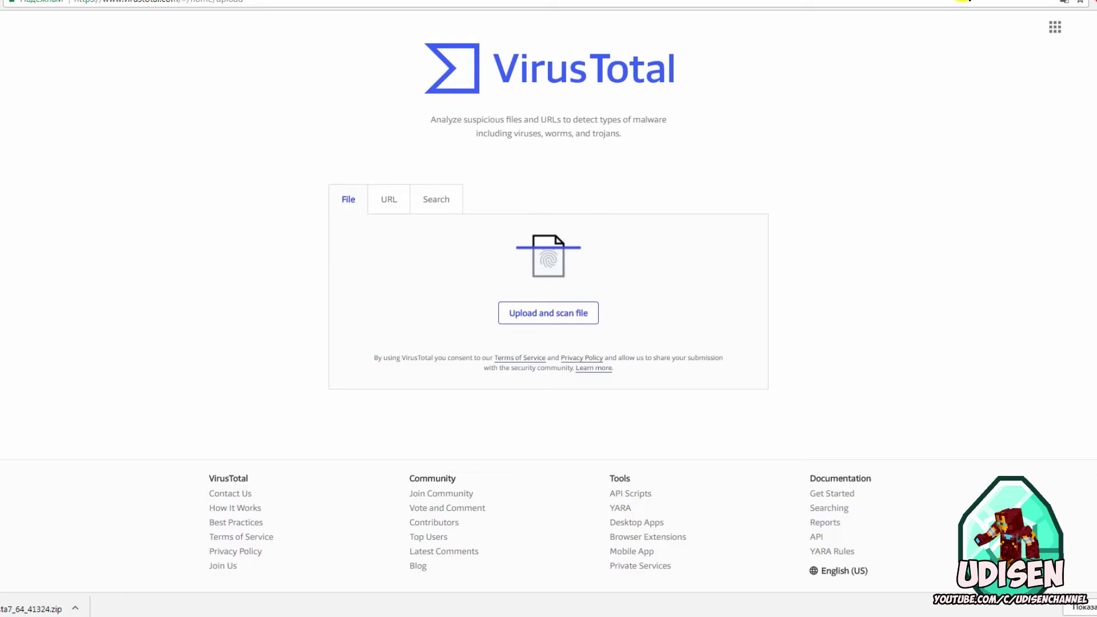
Upload wp-config.php to VirusTotal for a malware scan and review the verdicts of the antivirus engines
{"action": "left_click", "coordinate": [552, 314]}
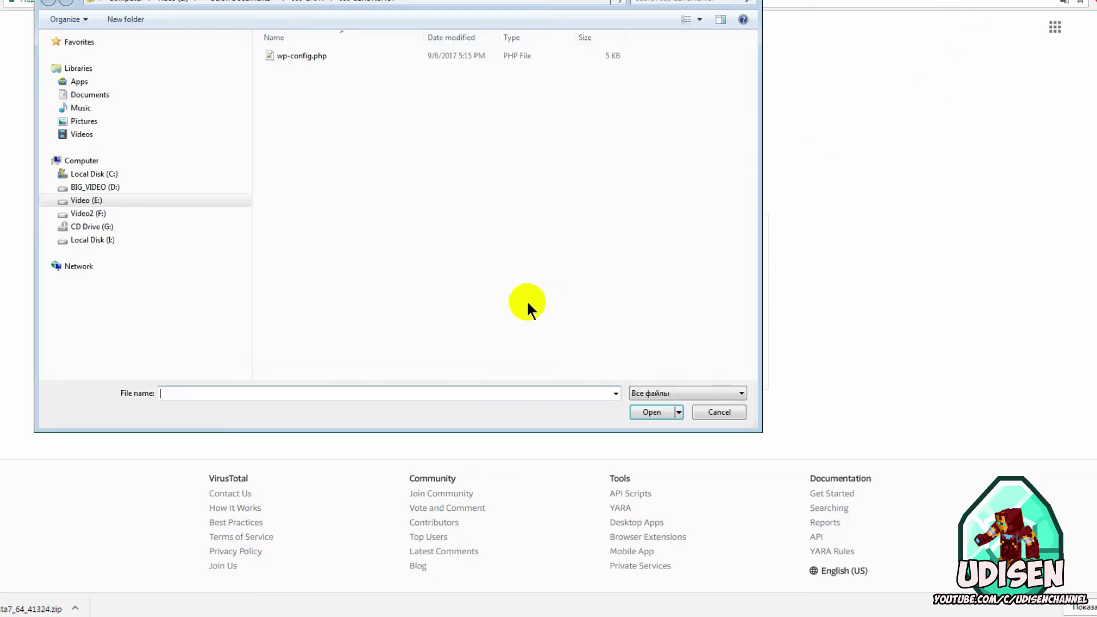
{"action": "left_click", "coordinate": [295, 55]}
{"action": "left_click", "coordinate": [646, 416]}
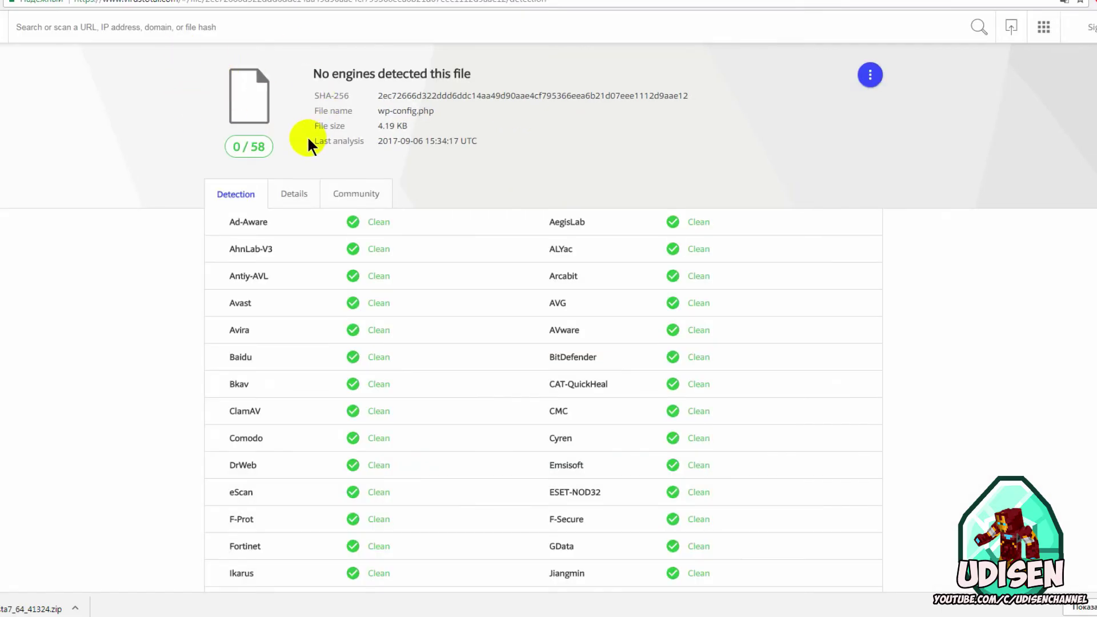
{"action": "scroll", "coordinate": [293, 143], "scroll_direction": "down", "scroll_amount": 13}
{"action": "scroll", "coordinate": [289, 146], "scroll_direction": "up", "scroll_amount": 13}
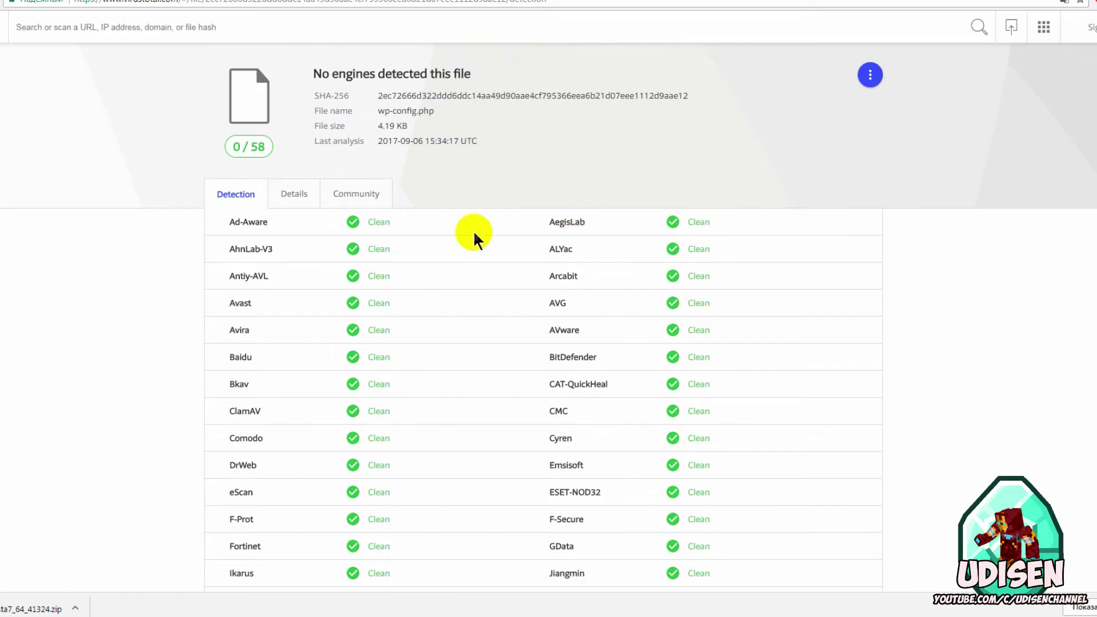
{"action": "scroll", "coordinate": [237, 228], "scroll_direction": "down", "scroll_amount": 10}
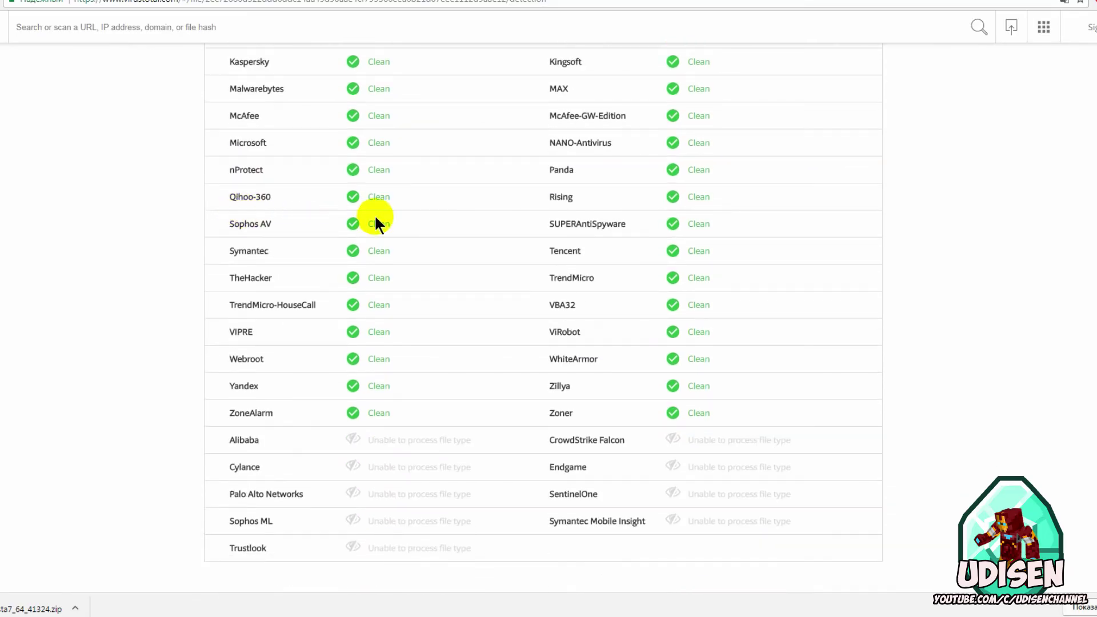
{"action": "scroll", "coordinate": [253, 205], "scroll_direction": "up", "scroll_amount": 10}
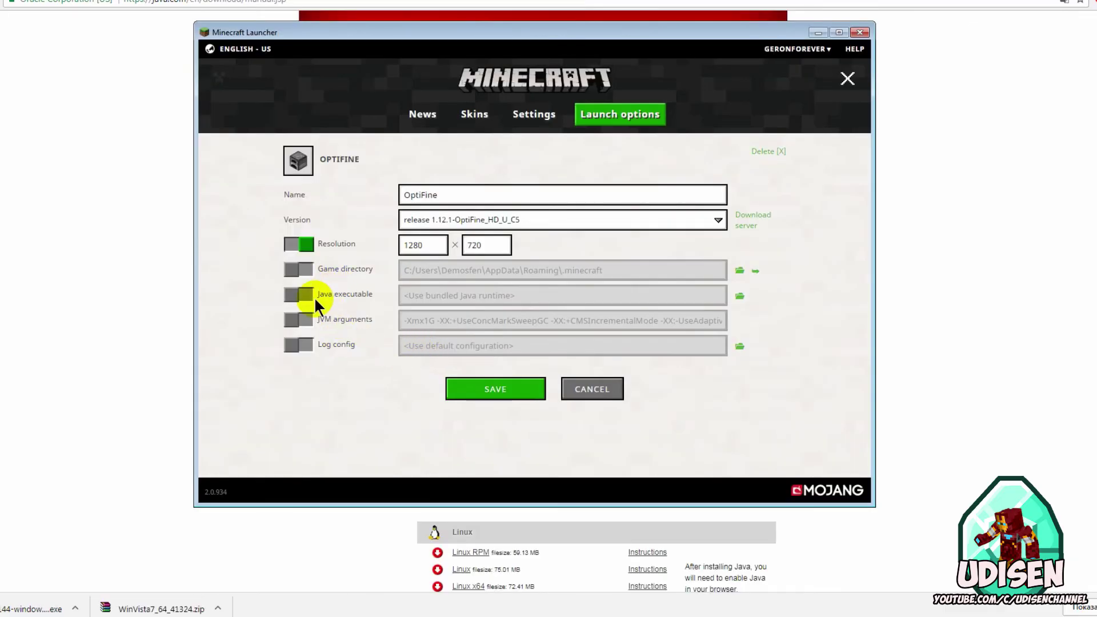
Try overriding the OptiFine profile's Java executable with C:\Program Files\Java\jre7\bin\javaw.exe, and switch the override back off
{"action": "left_click", "coordinate": [304, 295]}
{"action": "left_click", "coordinate": [466, 297]}
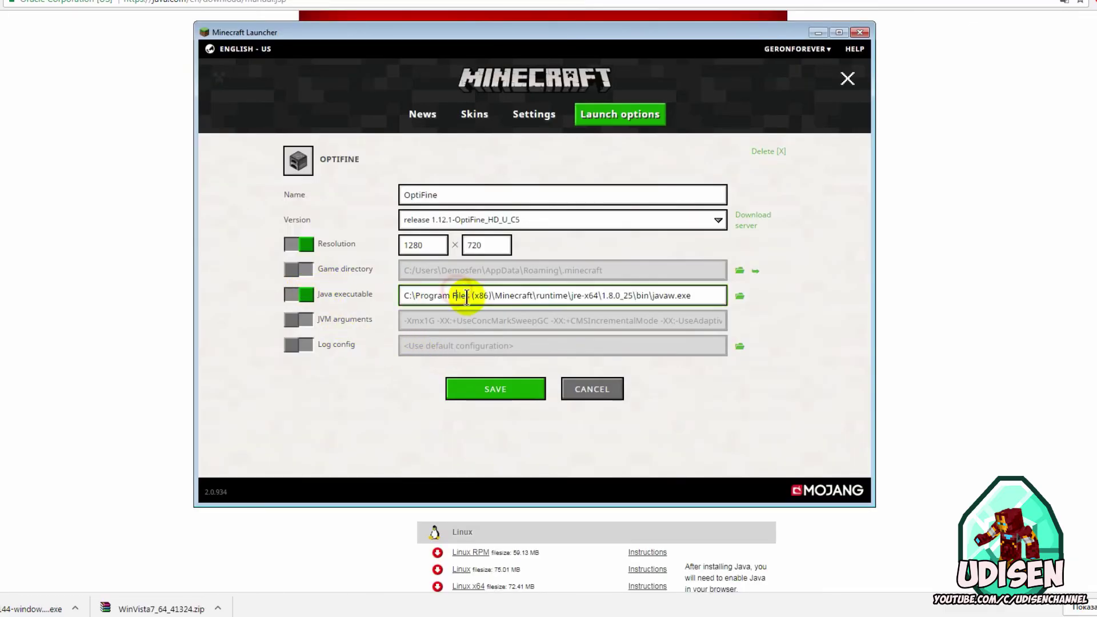
{"action": "key", "text": "ctrl+a"}
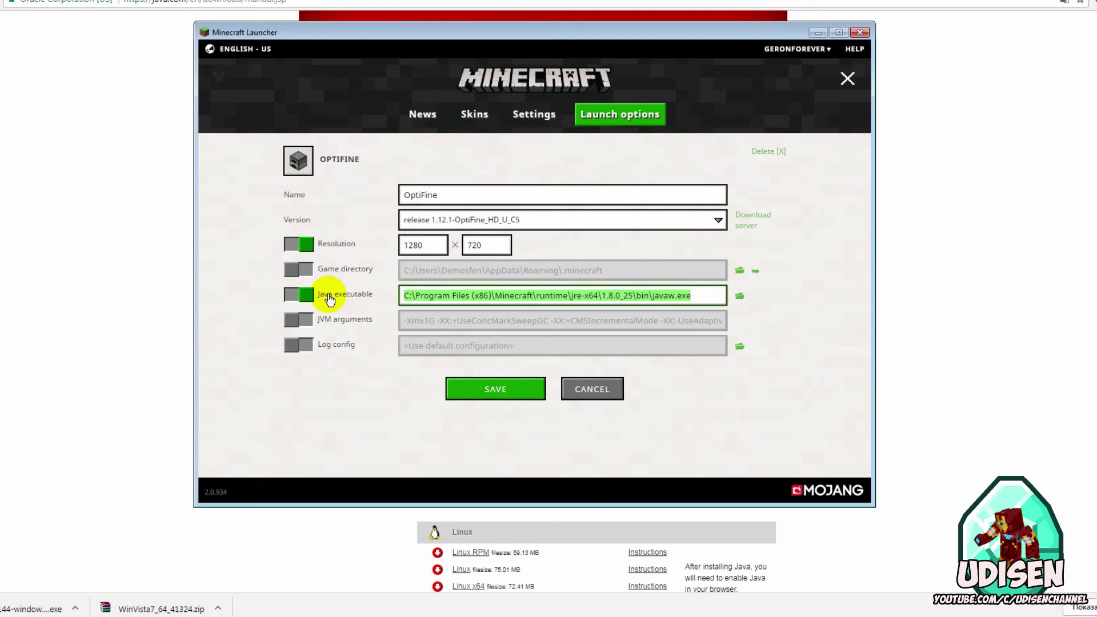
{"action": "key", "text": "BackSpace"}
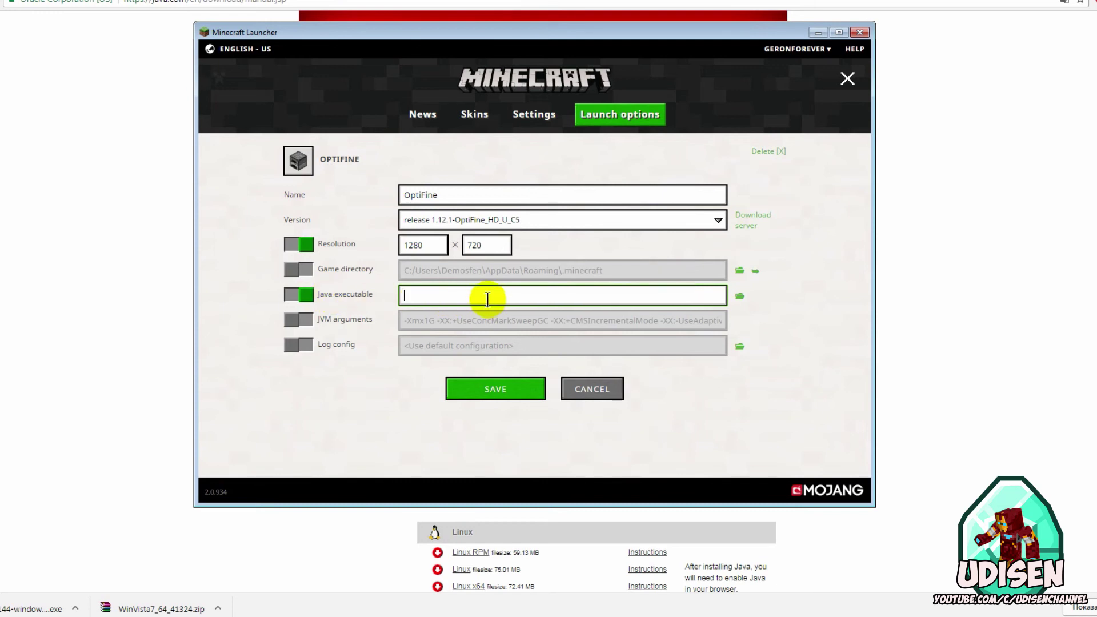
{"action": "type", "text": "C:\\Program Files\\Java\\jre7\\bin\\javaw.exe"}
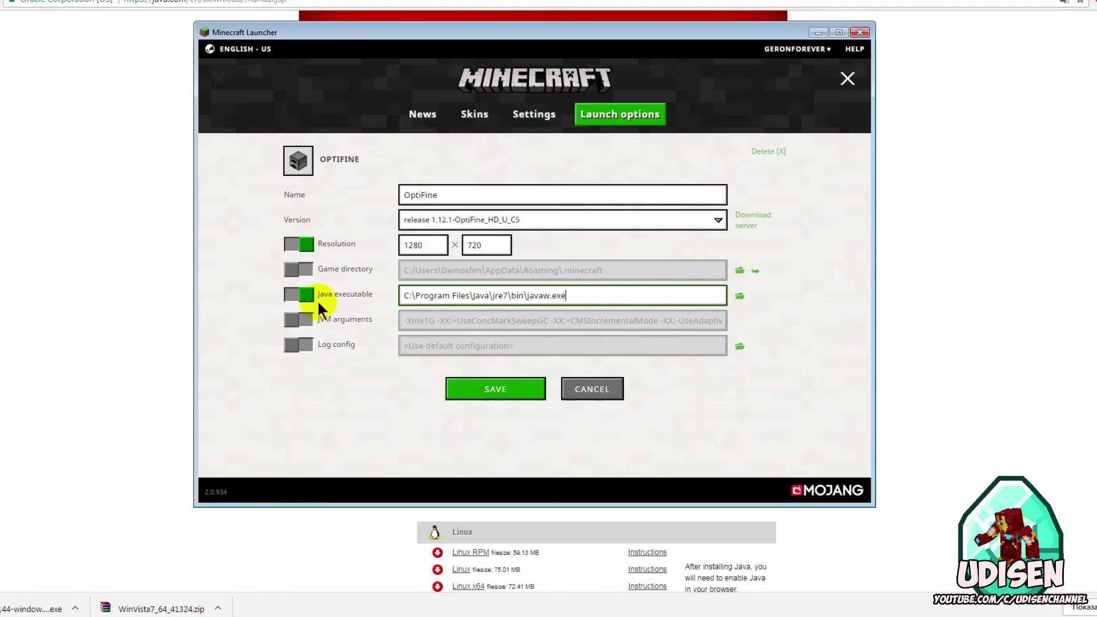
{"action": "left_click", "coordinate": [289, 298]}
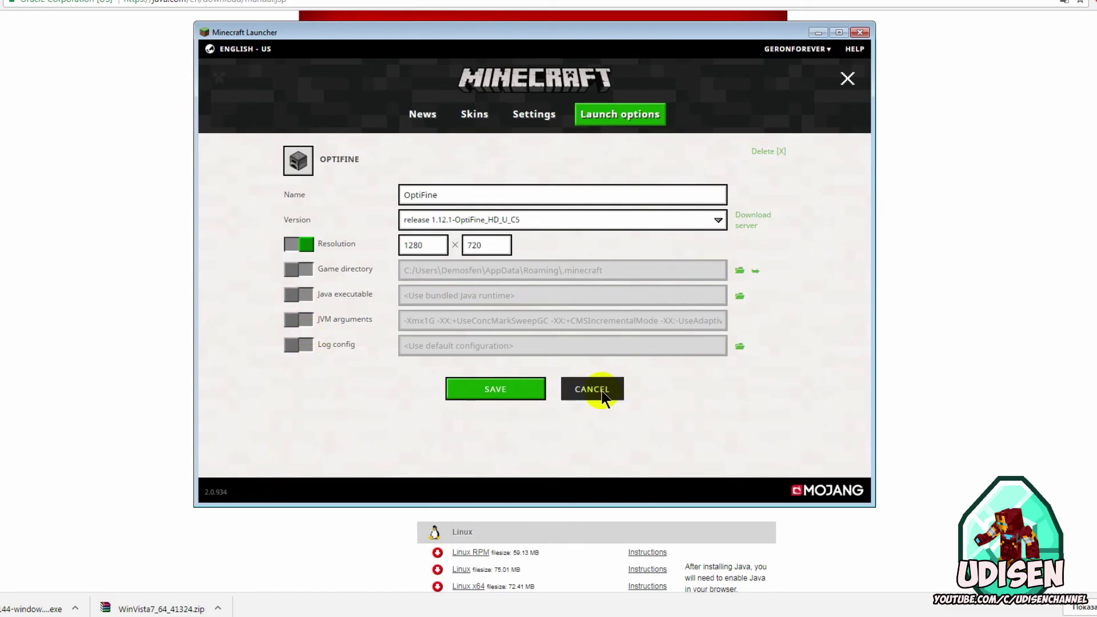
Try setting the OptiFine profile's Java executable to C:\Program Files (x86)\Java\jre7\bin\javaw.exe, and discard the profile changes
{"action": "left_click", "coordinate": [462, 294]}
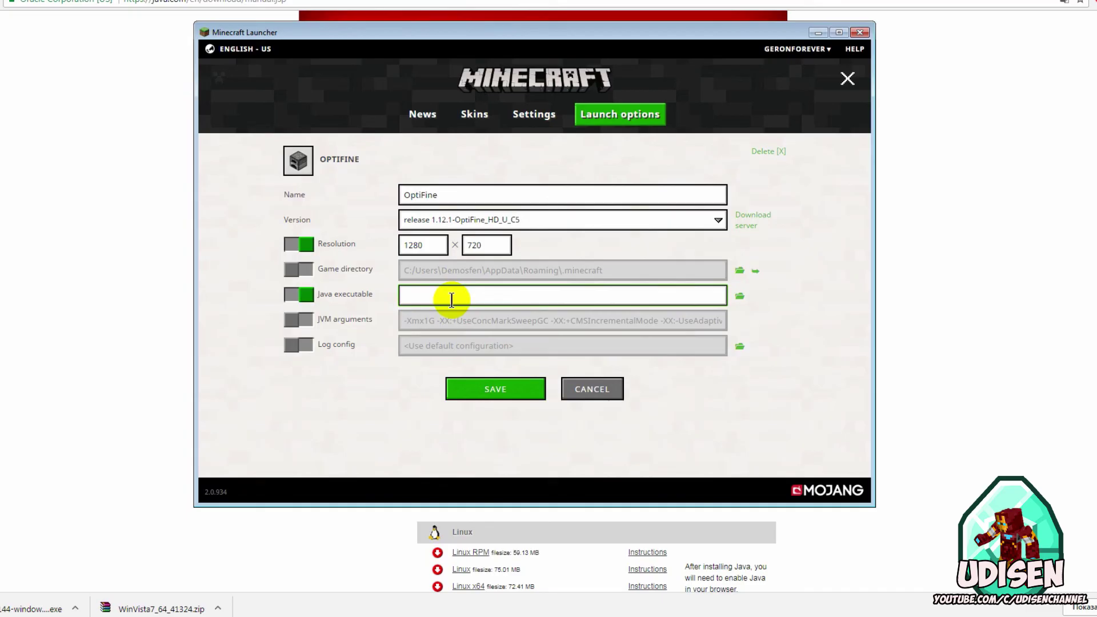
{"action": "type", "text": "C:\\Program Files (x86)\\Java\\jre7\\bin\\javaw.exe"}
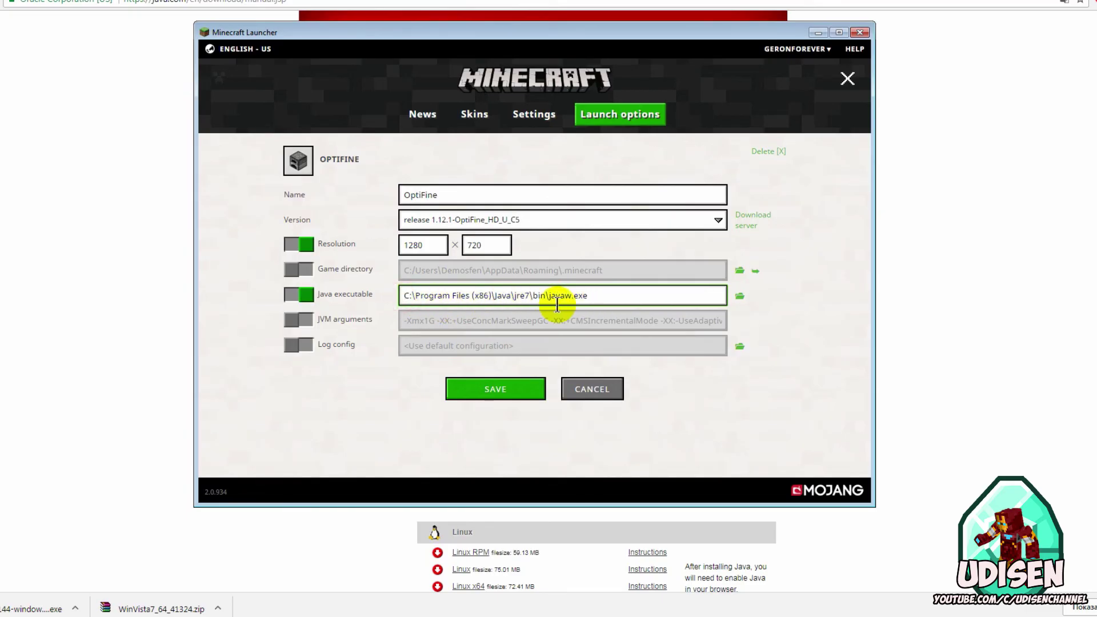
{"action": "left_click", "coordinate": [585, 389]}
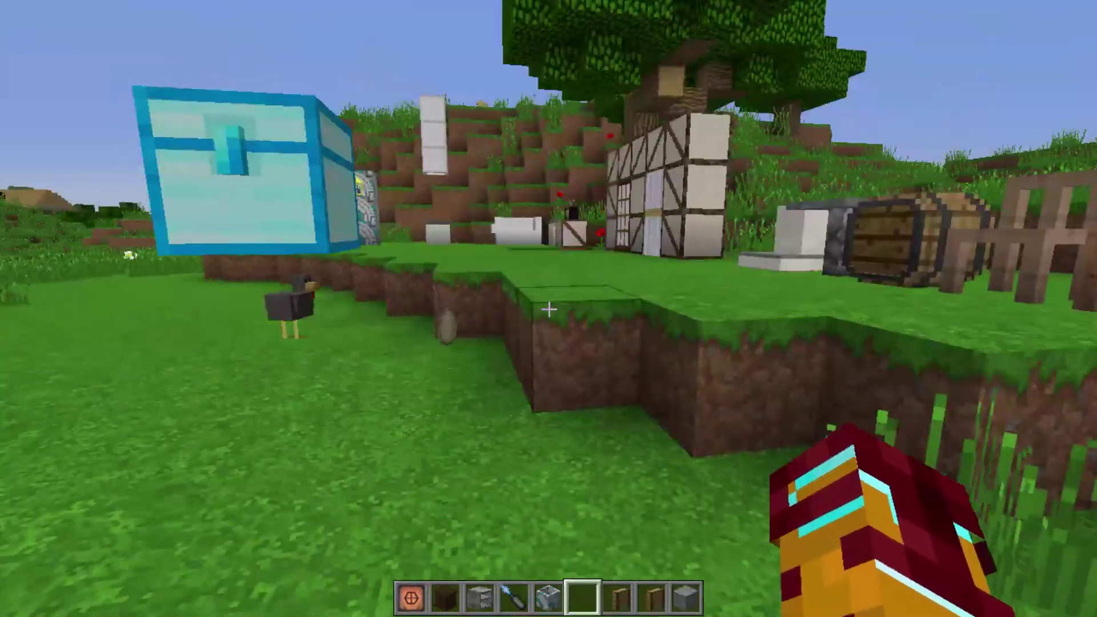
{"action": "key", "text": "w"}
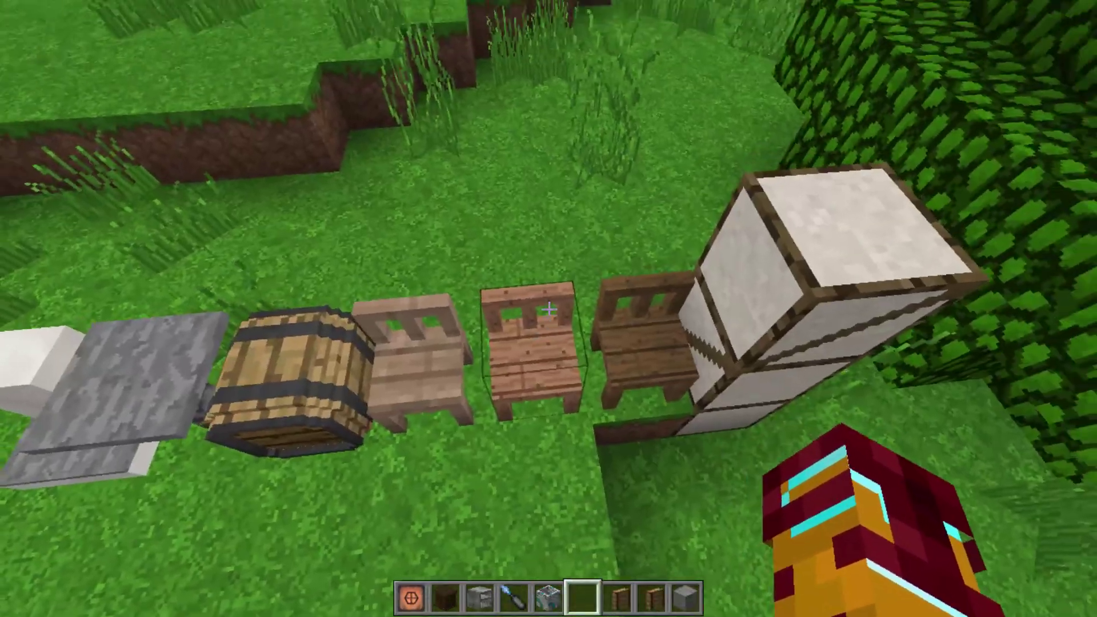
{"action": "key", "text": "s"}
{"action": "key", "text": "F3"}
{"action": "key", "text": "F3"}
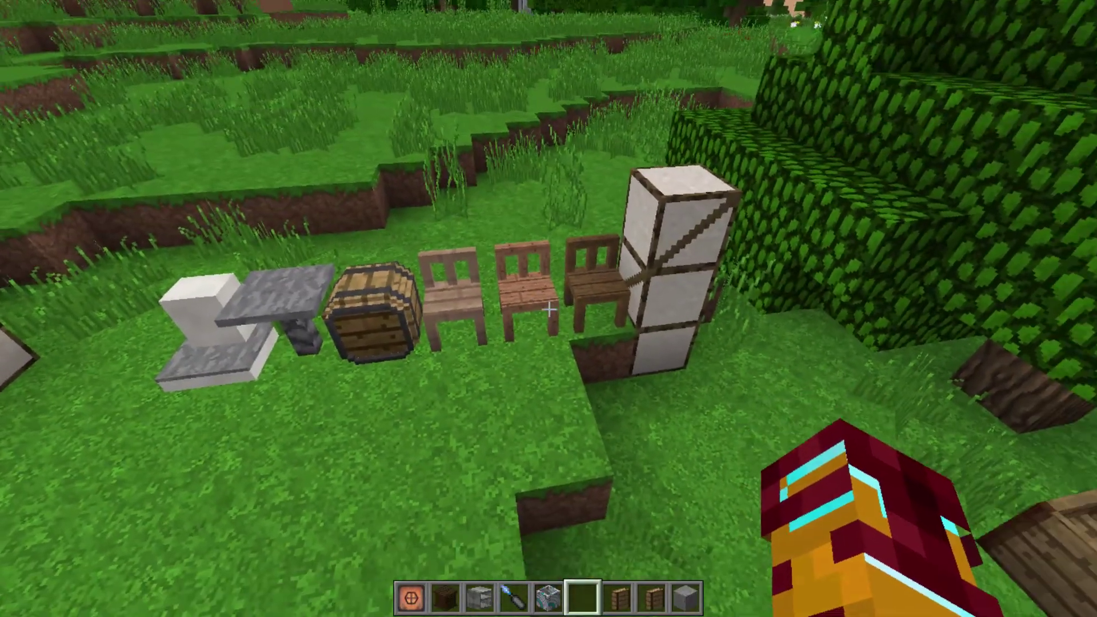
{"action": "key", "text": "w"}
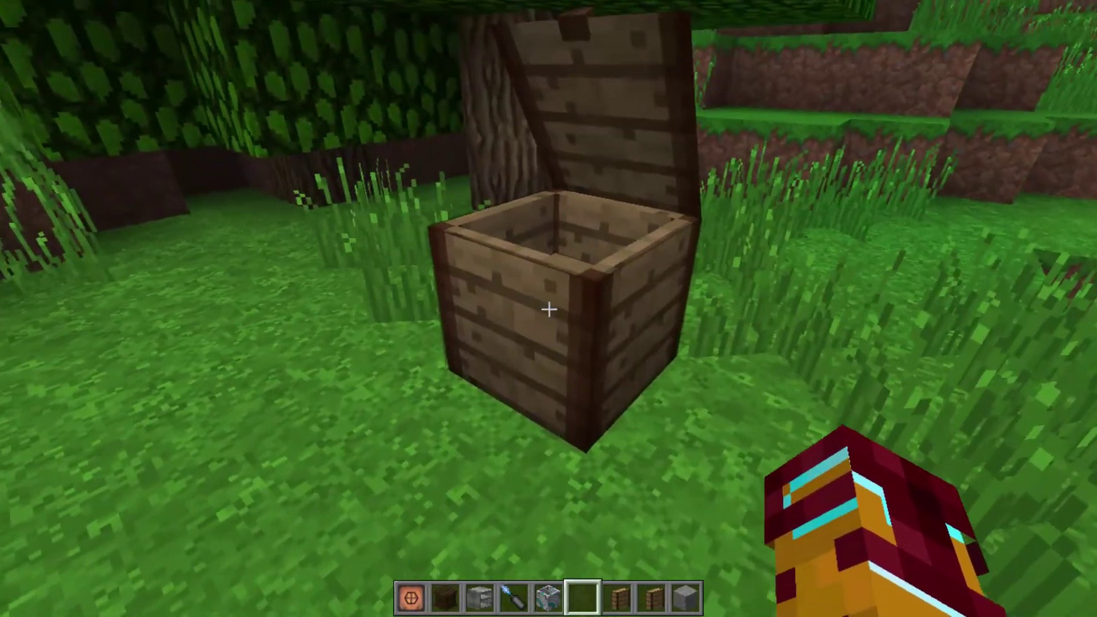
{"action": "key", "text": "w"}
{"action": "scroll", "coordinate": [549, 308], "scroll_direction": "down", "scroll_amount": 3}
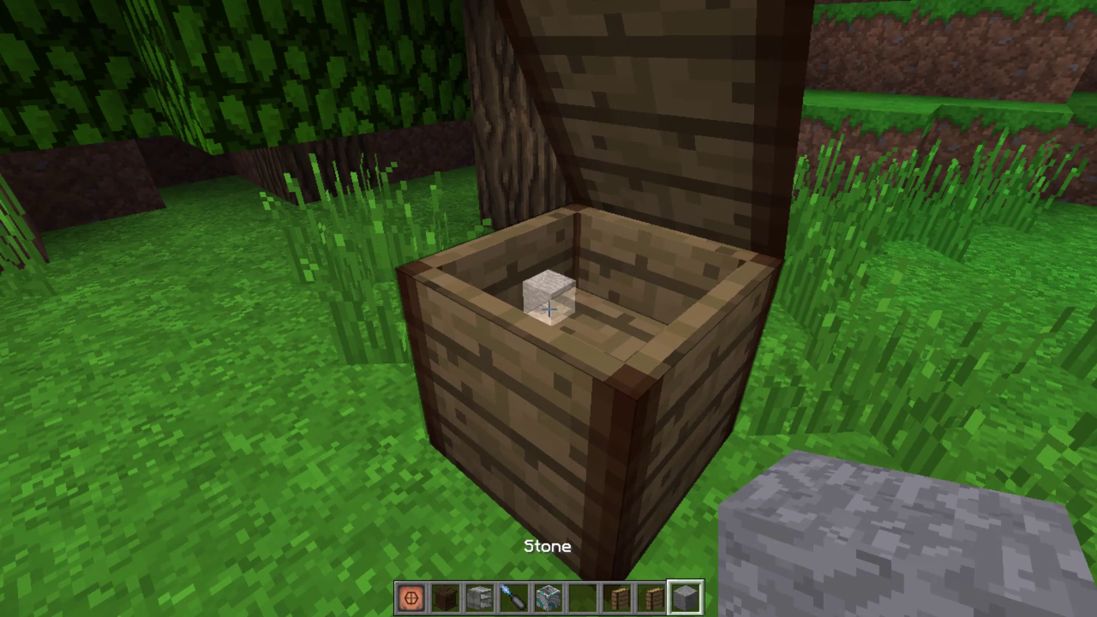
{"action": "right_click", "coordinate": [548, 309]}
{"action": "key", "text": "s"}
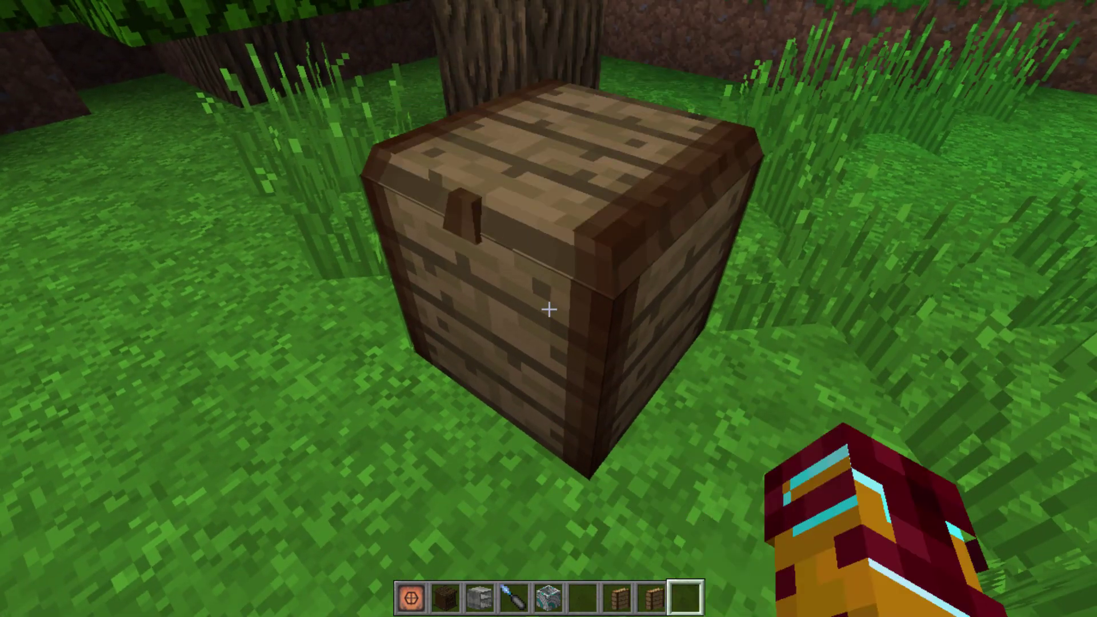